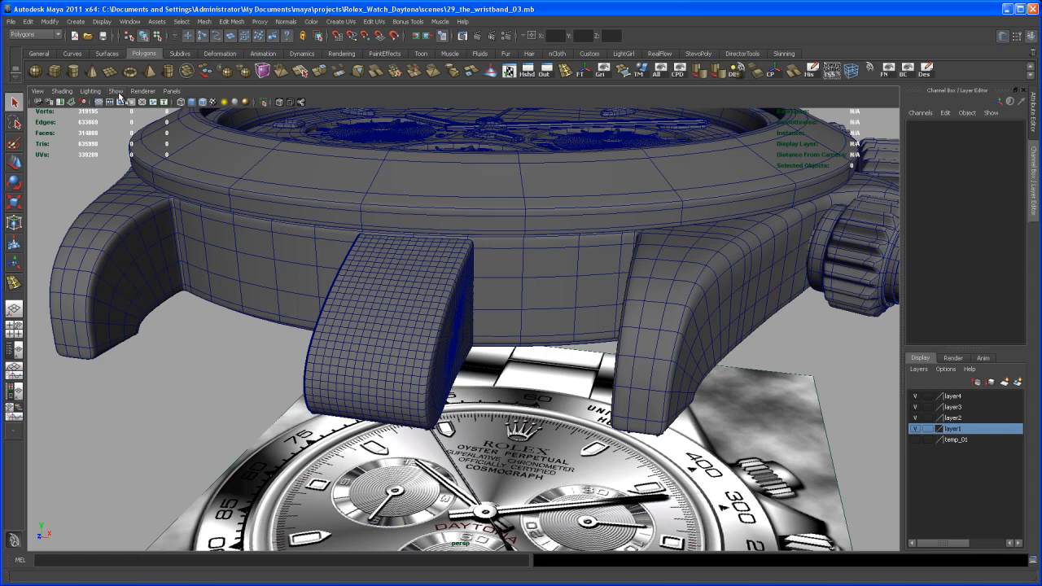
Step: Show NURBS surfaces in the perspective view and select the lofted surface between the middle wristband link and the lug
click(117, 92)
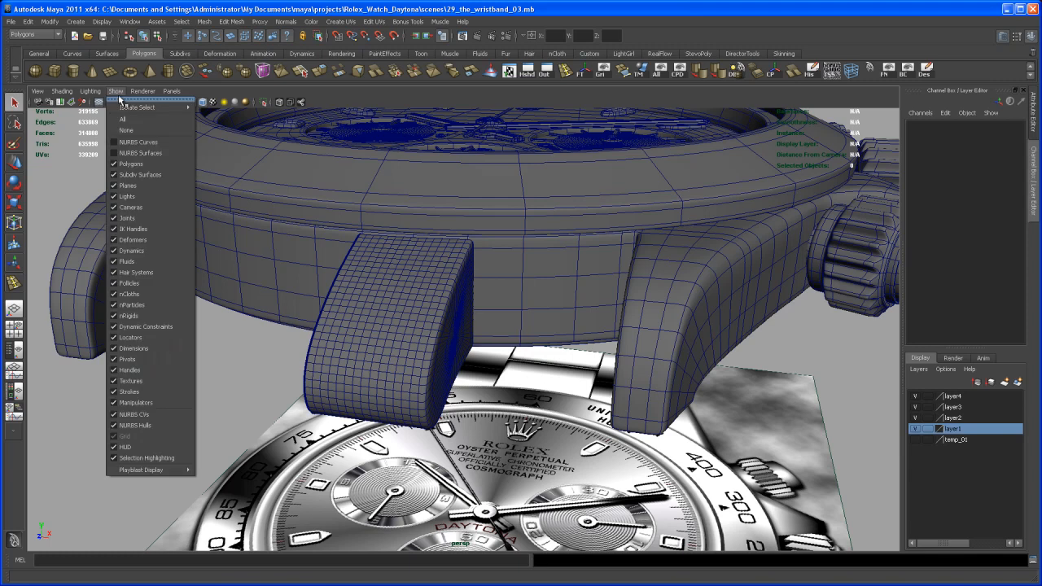
click(116, 153)
alt+drag(526, 333, 526, 361)
click(557, 342)
alt+middle_drag(526, 361, 490, 343)
Step: Convert the lofted surface to polygons, using quads and a tessellation count of 1000
click(50, 22)
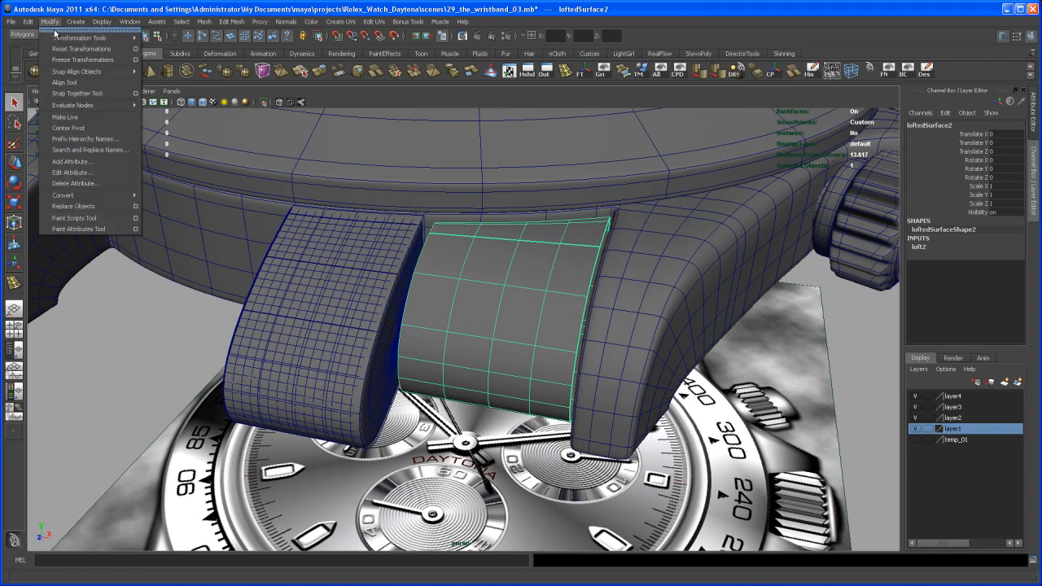
mouse_move(104, 197)
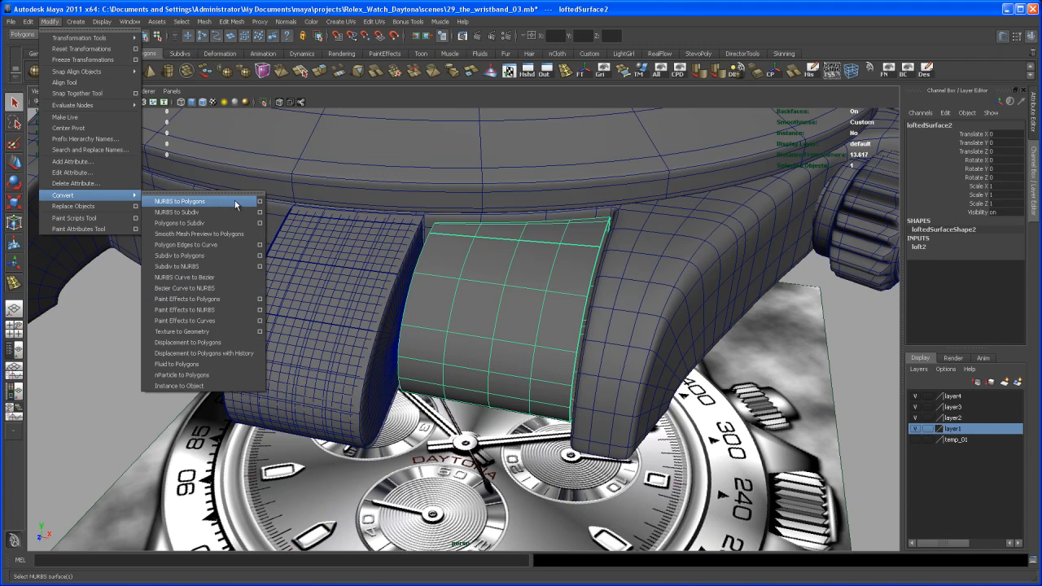
click(259, 204)
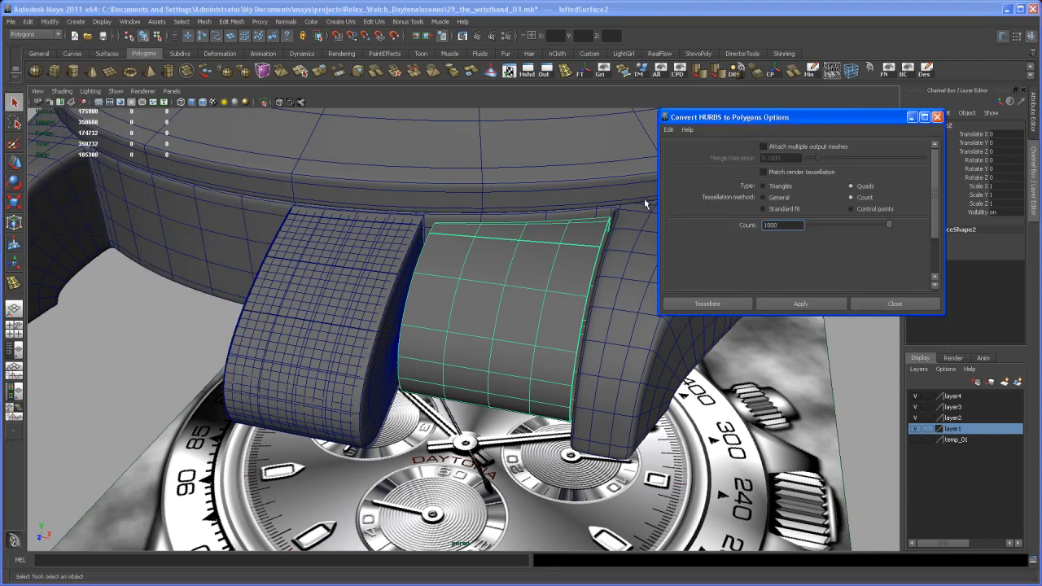
click(798, 304)
click(878, 307)
alt+drag(663, 372, 654, 354)
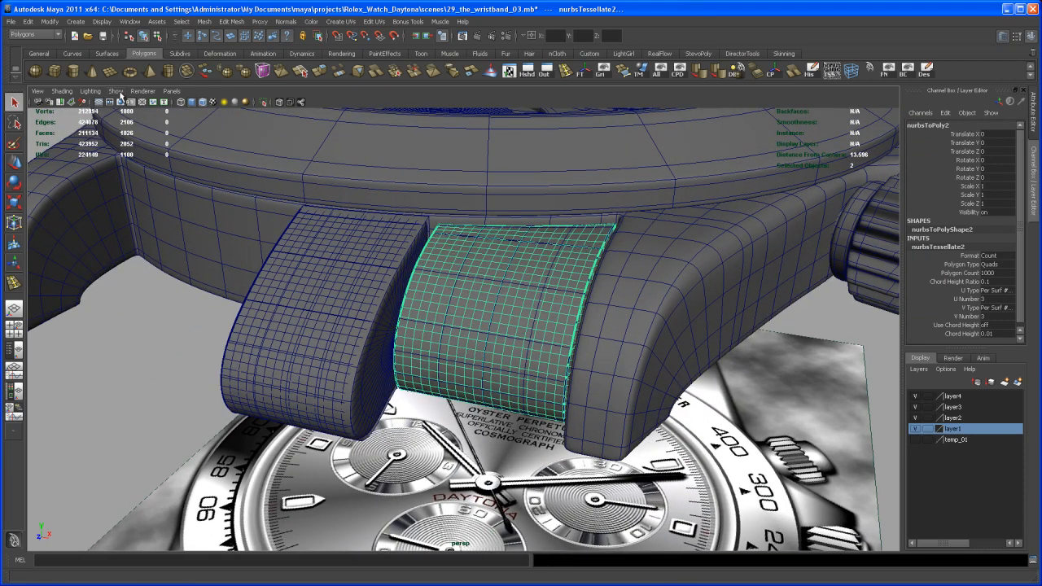
Step: Hide NURBS surfaces in the perspective view and isolate the new polygon mesh
click(116, 92)
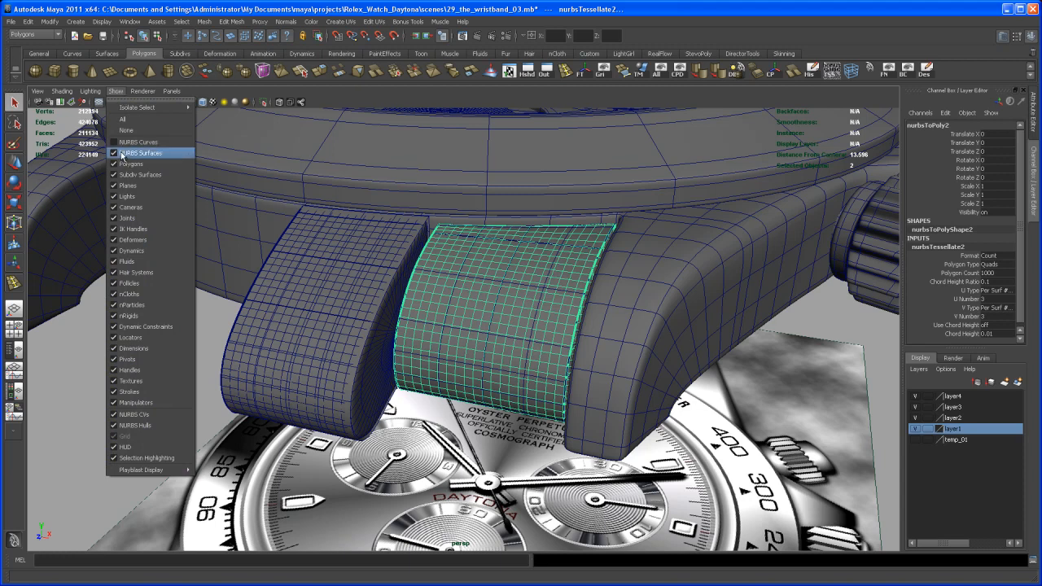
click(122, 154)
alt+drag(575, 414, 606, 424)
key(ctrl+1)
alt+drag(624, 379, 537, 333)
Step: Select the border edges of the mesh's open side facing the middle link and fill the hole
right_click(538, 330)
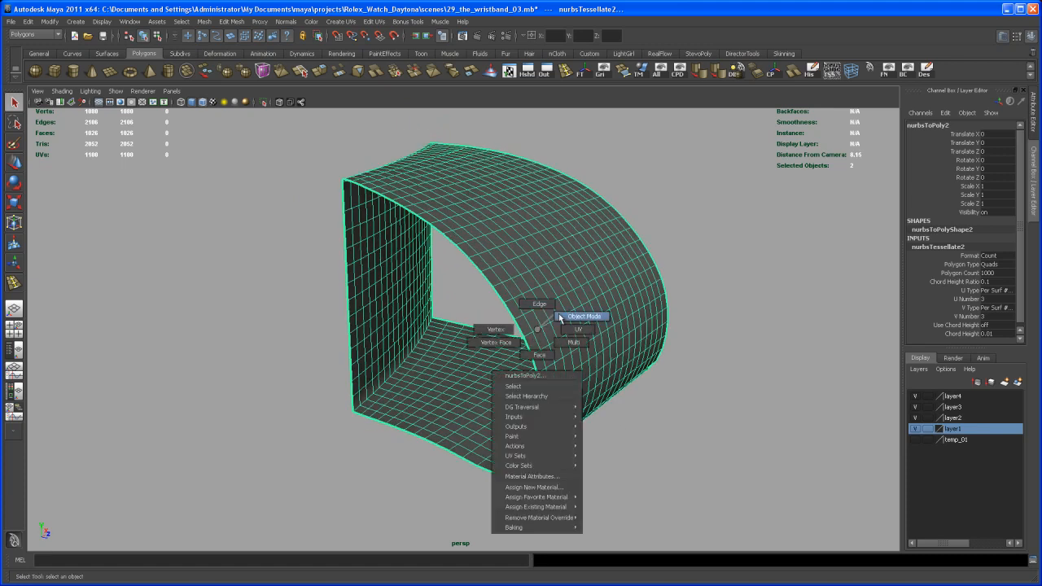
click(543, 315)
click(509, 316)
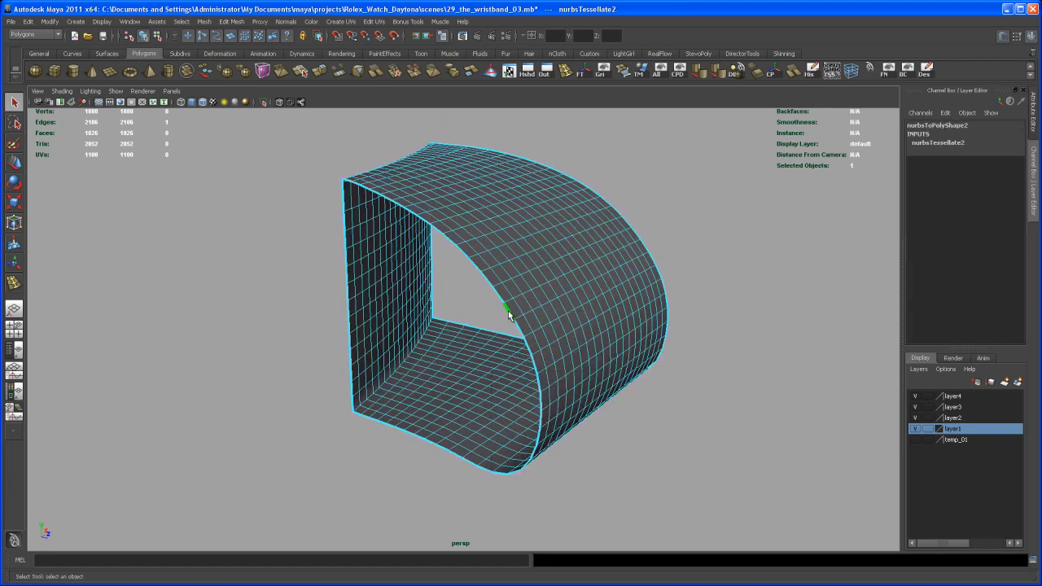
alt+drag(492, 347, 507, 301)
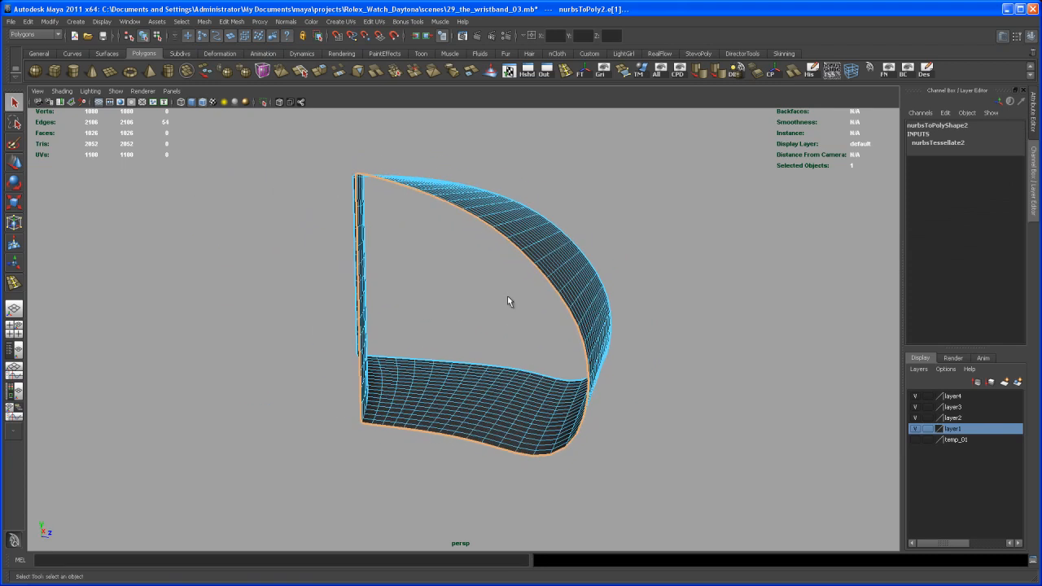
click(204, 22)
click(244, 198)
Step: Poke the new side cap face into triangles meeting at its centre
right_drag(463, 342, 468, 359)
click(456, 333)
alt+drag(456, 333, 480, 326)
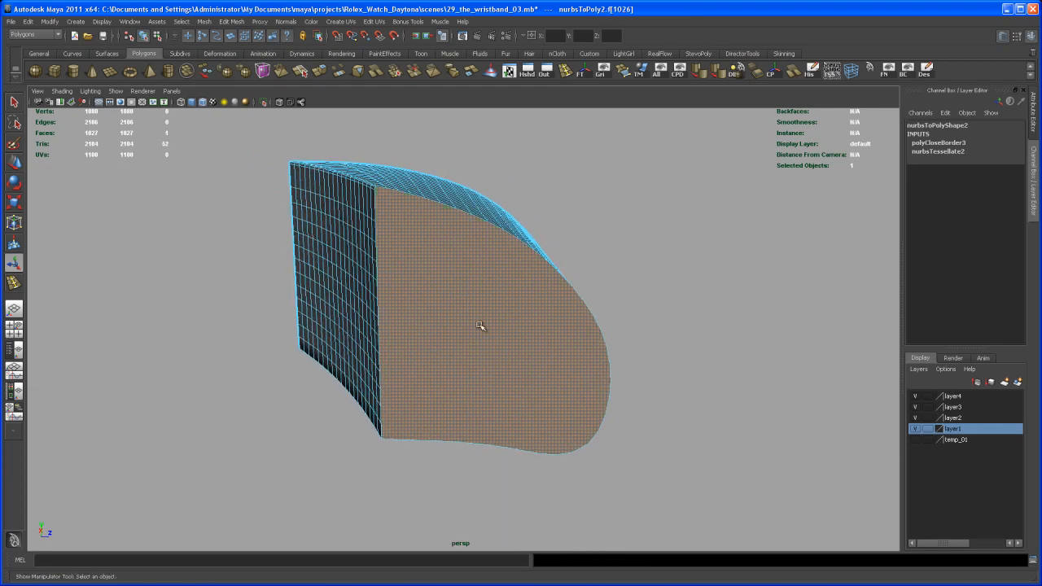
click(231, 22)
click(267, 198)
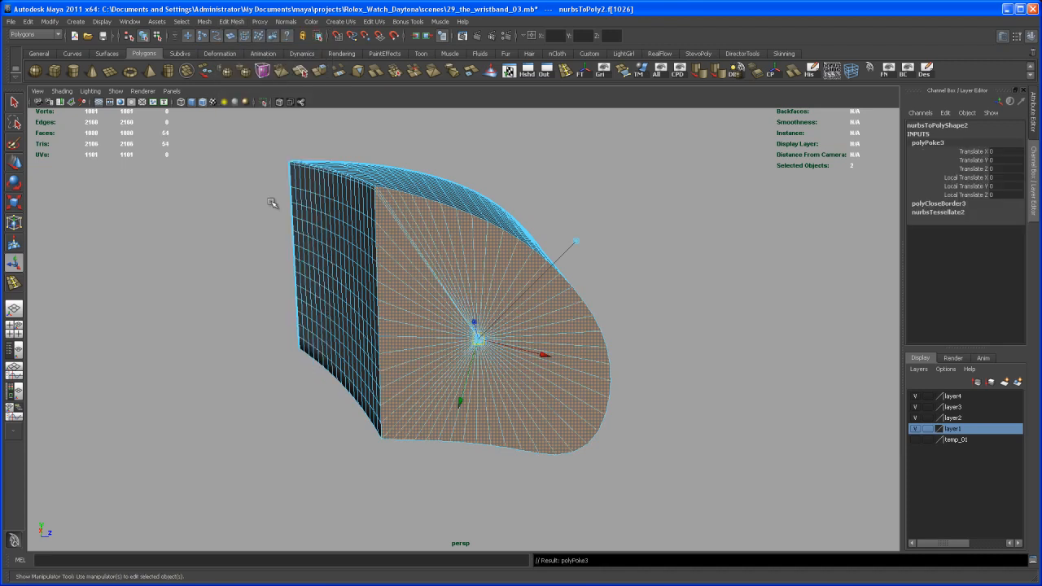
alt+drag(504, 329, 499, 385)
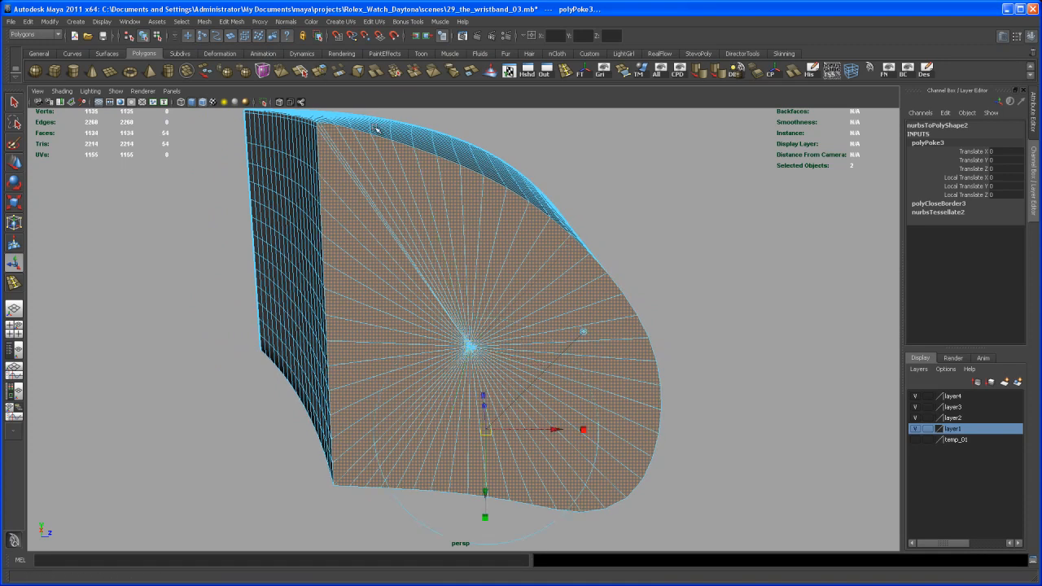
Step: Extrude the poked cap faces and scale them inward to form an inset on the side cap
key(ctrl+e)
alt+drag(489, 440, 360, 450)
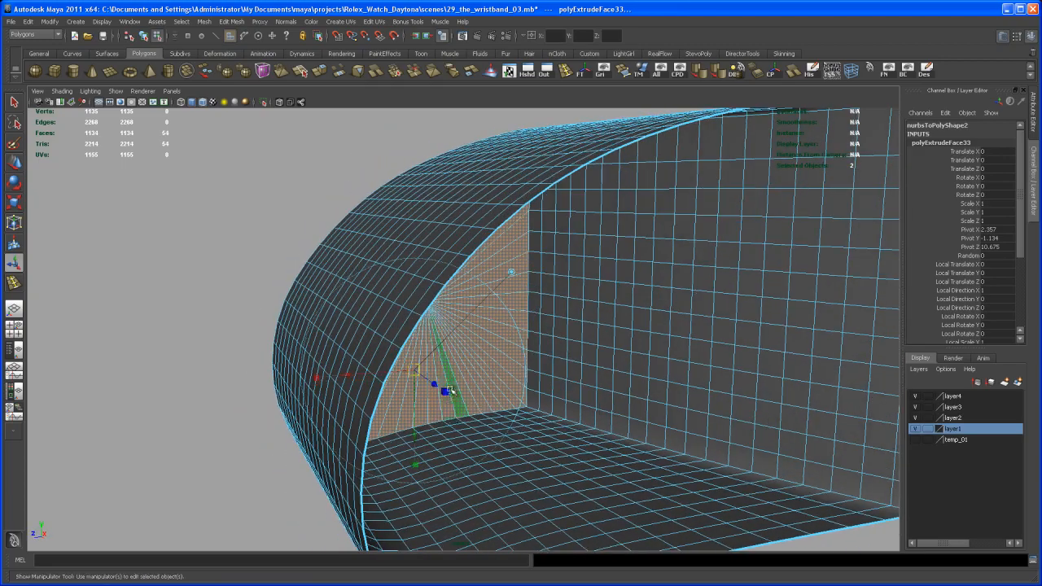
alt+drag(449, 421, 616, 423)
mouse_move(404, 417)
mouse_down()
mouse_move(353, 461)
mouse_move(420, 413)
mouse_up()
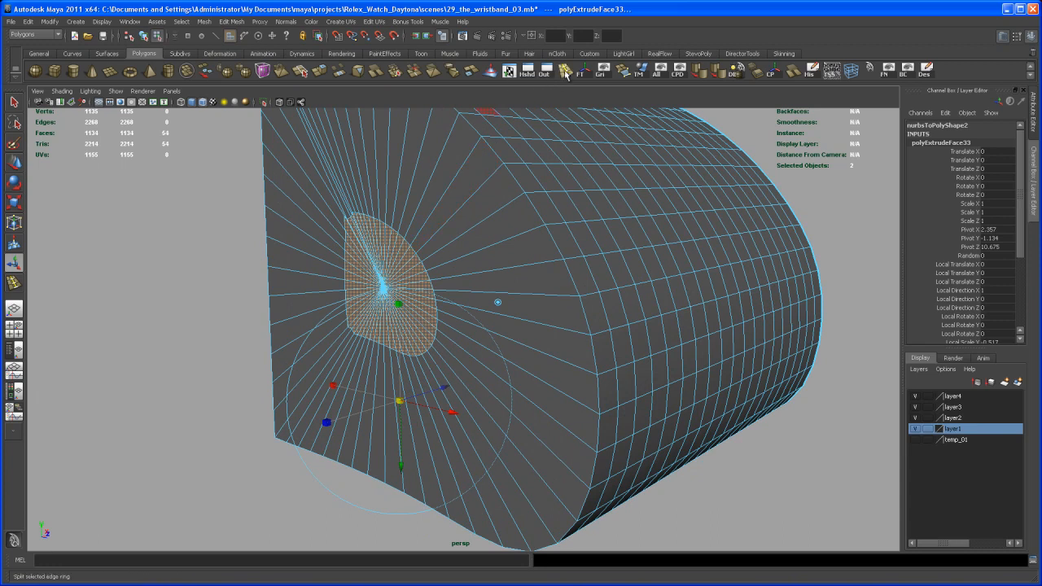
Step: Split the edge ring around the side cap close to its outer border, and leave component editing
click(565, 72)
drag(489, 187, 535, 315)
key(q)
right_drag(537, 312, 559, 302)
click(541, 319)
mouse_move(540, 319)
alt+mouse_down()
mouse_move(533, 304)
mouse_move(553, 325)
alt+mouse_up()
Step: Preview the link smoothed and turn off the wireframe overlay to check its rounded edges
key(3)
click(714, 443)
alt+right_drag(714, 443, 627, 358)
alt+drag(627, 358, 612, 390)
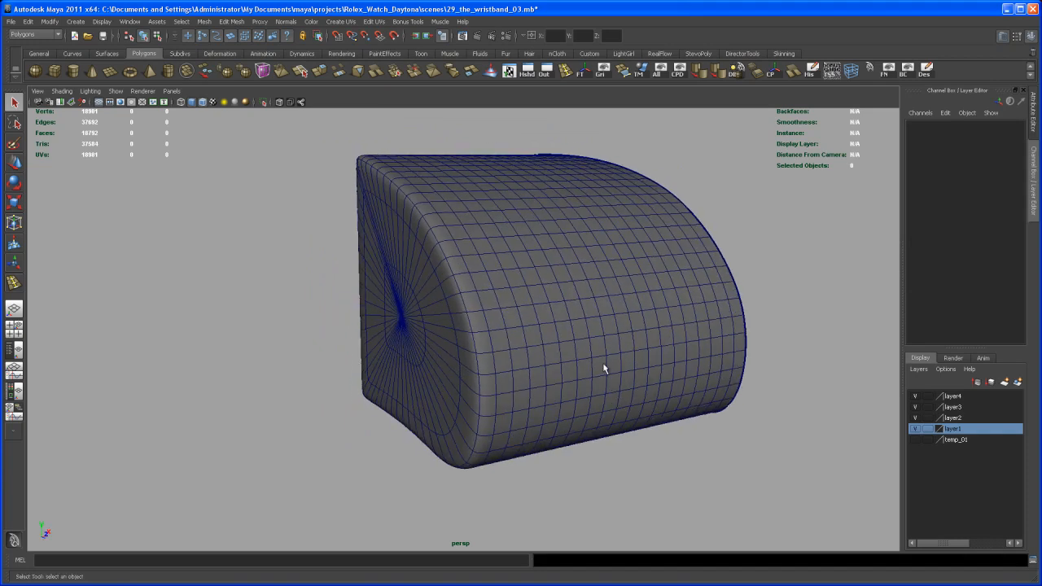
click(206, 103)
mouse_move(281, 195)
alt+mouse_down()
mouse_move(408, 265)
mouse_move(458, 372)
mouse_move(428, 263)
alt+mouse_up()
Step: Return the link to unsmoothed display and show all hidden objects again
click(427, 246)
key(1)
alt+right_drag(423, 263, 423, 360)
alt+drag(423, 360, 332, 375)
alt+right_drag(332, 375, 233, 228)
alt+drag(619, 293, 498, 304)
alt+right_drag(498, 305, 454, 231)
alt+drag(454, 231, 458, 273)
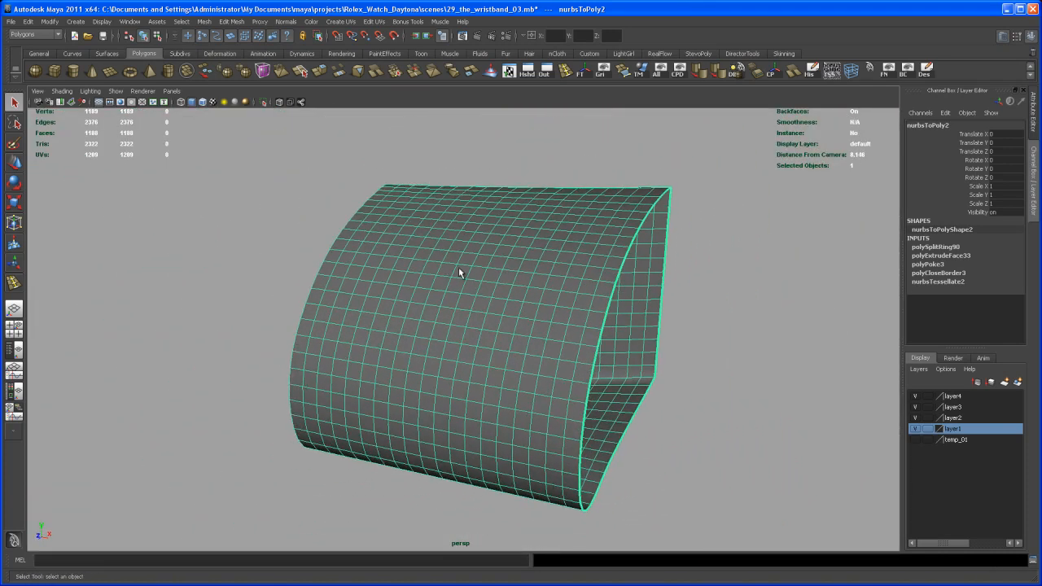
click(101, 23)
mouse_move(133, 82)
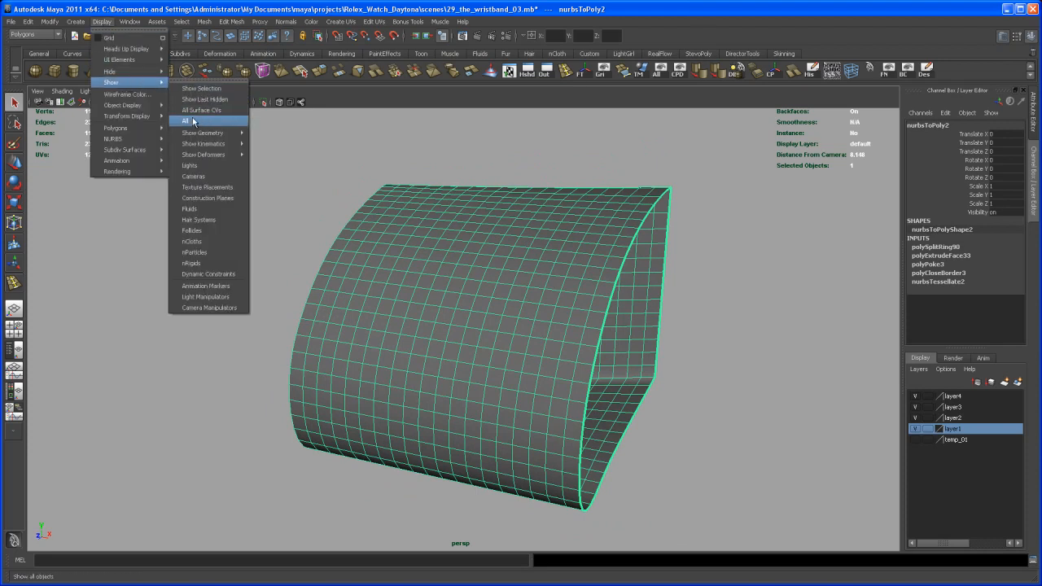
click(188, 121)
alt+right_drag(491, 294, 456, 276)
alt+drag(481, 312, 511, 323)
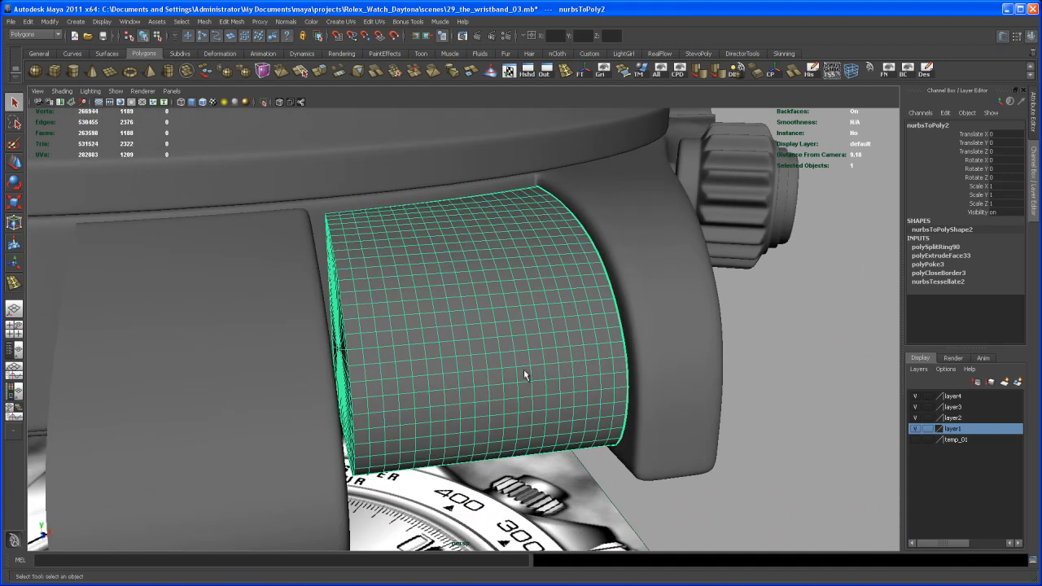
Step: Select the new side link and frame it in the top view together with the middle link
click(803, 365)
alt+drag(803, 366, 546, 389)
click(551, 373)
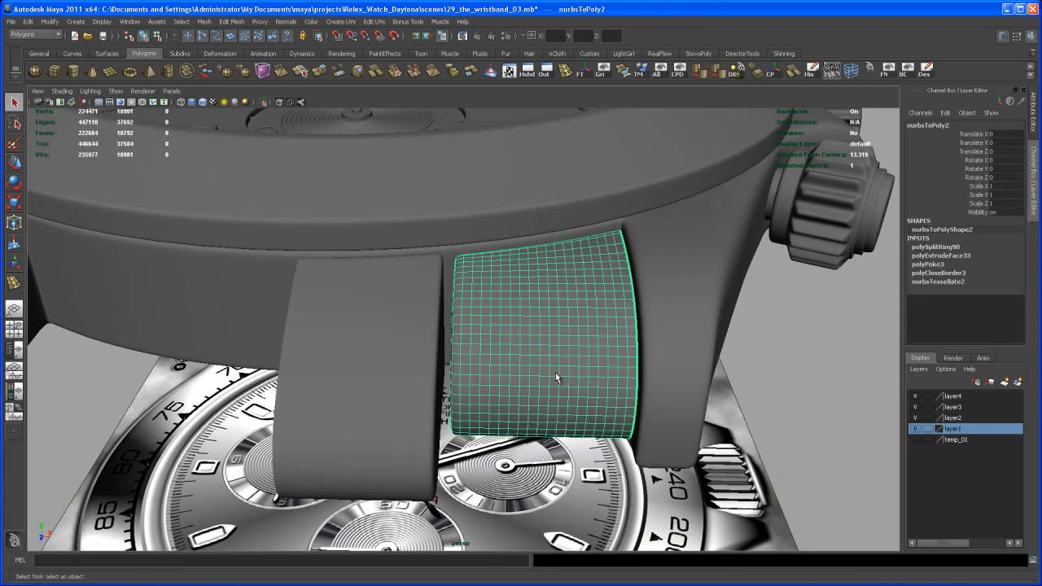
key(space)
key(space)
alt+middle_drag(318, 254, 316, 235)
alt+right_drag(399, 305, 454, 321)
alt+middle_drag(454, 322, 466, 280)
alt+right_drag(441, 290, 455, 299)
alt+middle_drag(456, 298, 477, 300)
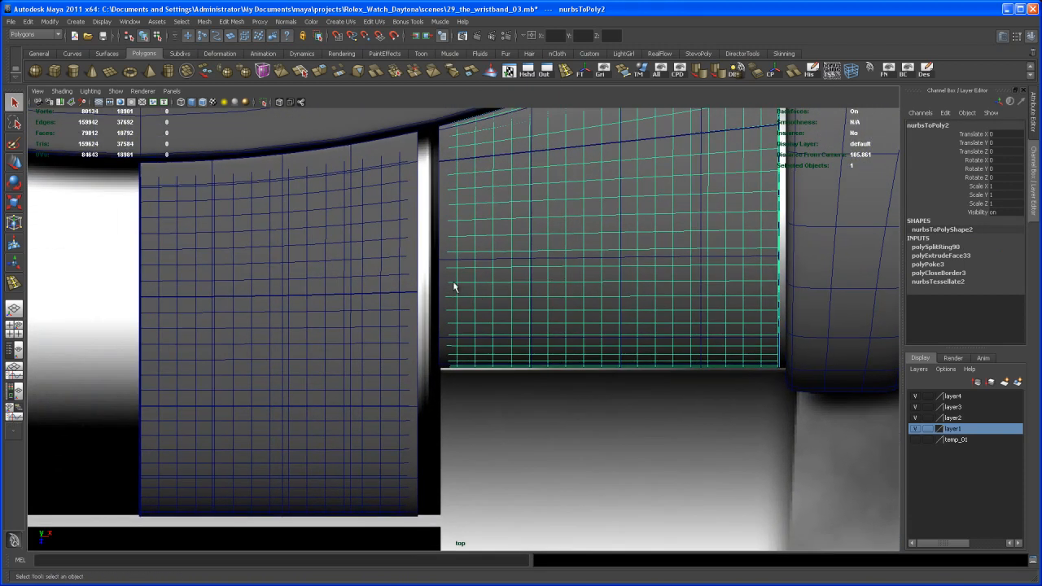
Step: Hide NURBS curves and NURBS surfaces in the top view
click(116, 91)
click(127, 138)
click(117, 91)
click(129, 158)
mouse_move(465, 246)
alt+middle_down()
mouse_move(447, 274)
mouse_move(455, 261)
alt+middle_up()
alt+right_drag(455, 262, 442, 268)
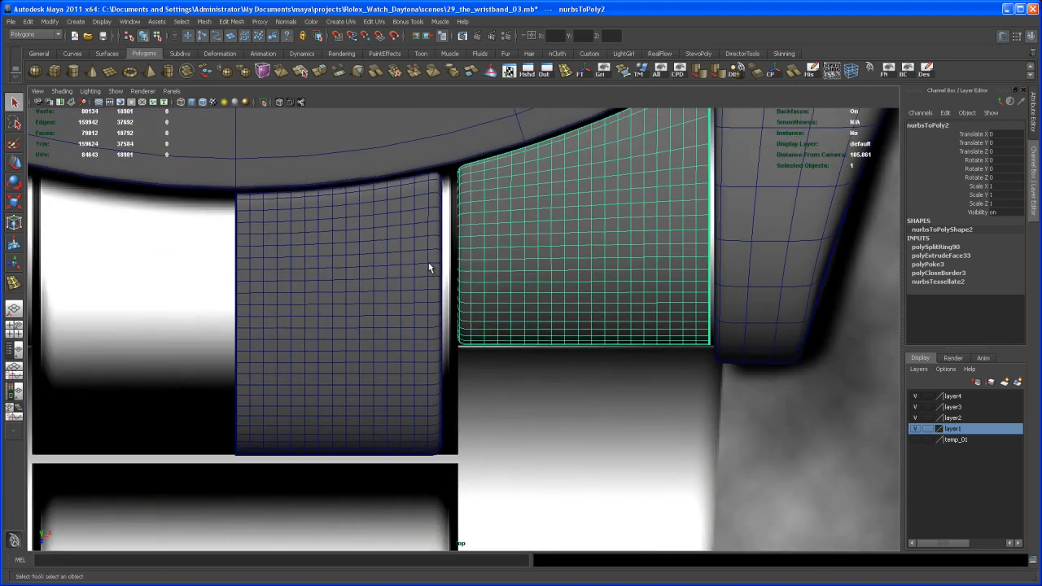
Step: Turn off the smooth preview of the side link and check its edge against the reference image
key(1)
alt+right_drag(480, 235, 487, 230)
mouse_move(481, 223)
alt+middle_down()
mouse_move(450, 264)
mouse_move(464, 289)
mouse_move(422, 270)
mouse_move(486, 262)
mouse_move(475, 242)
alt+middle_up()
alt+right_drag(475, 241, 491, 267)
alt+middle_drag(473, 231, 482, 215)
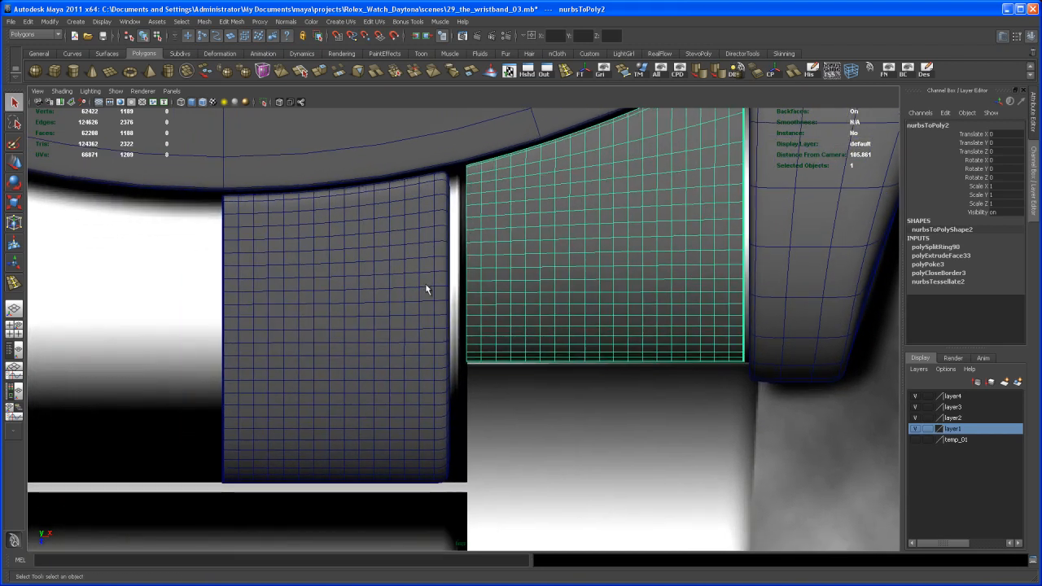
Step: Select the middle link and turn off its smooth preview
click(425, 287)
alt+middle_drag(430, 290, 410, 278)
alt+right_drag(410, 278, 470, 314)
mouse_move(427, 300)
alt+middle_down()
mouse_move(416, 281)
mouse_move(438, 286)
alt+middle_up()
alt+right_drag(438, 286, 446, 310)
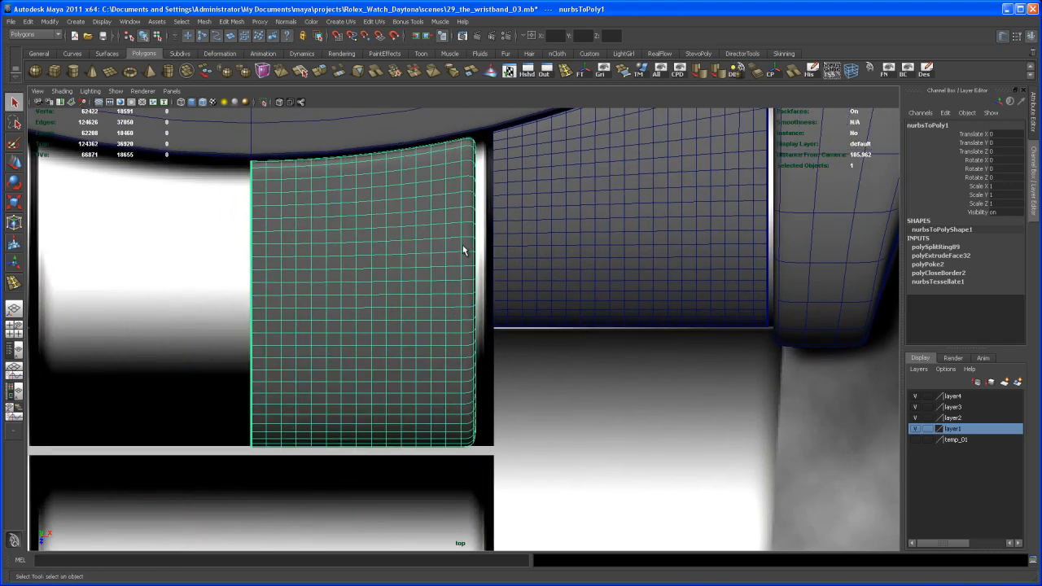
alt+middle_drag(457, 280, 458, 295)
alt+right_drag(447, 283, 455, 287)
mouse_move(447, 286)
alt+middle_down()
mouse_move(435, 290)
mouse_move(472, 302)
mouse_move(457, 286)
alt+middle_up()
key(1)
Step: Select all vertices of the middle link in the top view
right_drag(453, 272, 413, 269)
alt+right_drag(432, 283, 437, 258)
alt+middle_drag(437, 259, 423, 260)
alt+right_drag(423, 260, 466, 308)
alt+middle_drag(440, 284, 447, 252)
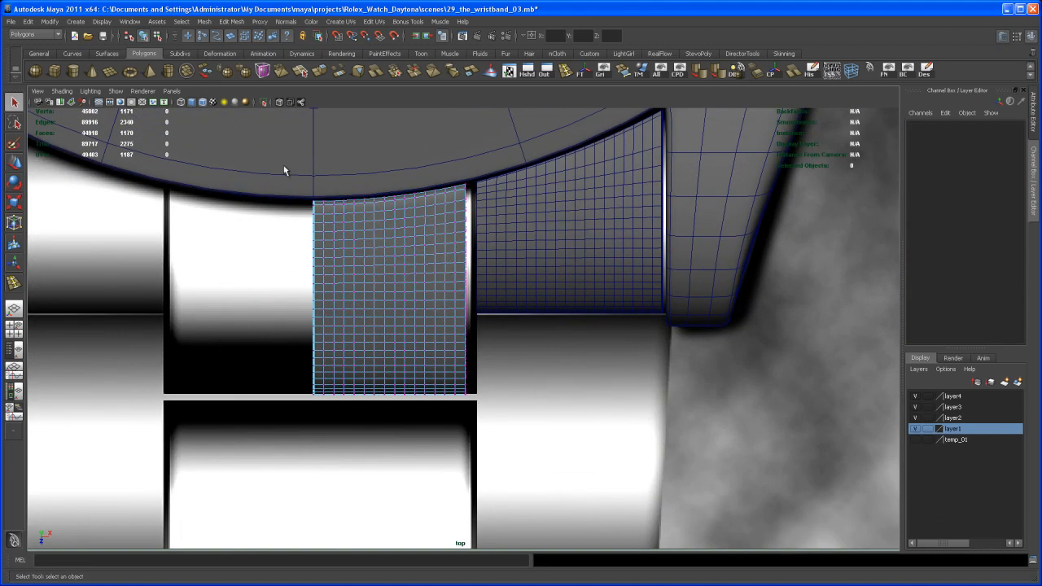
drag(518, 393, 517, 392)
alt+middle_drag(476, 346, 472, 324)
alt+right_drag(472, 351, 547, 407)
alt+middle_drag(547, 407, 556, 445)
alt+middle_drag(479, 286, 478, 302)
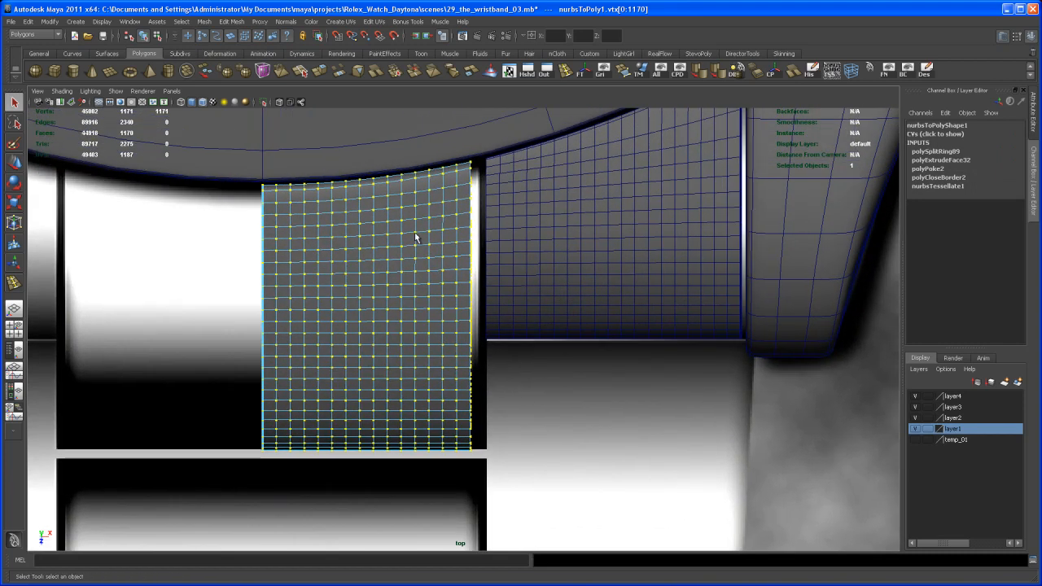
Step: Create a lattice deformer on the middle link's vertices from the Animation menu set, with 3 S divisions
click(54, 36)
click(51, 43)
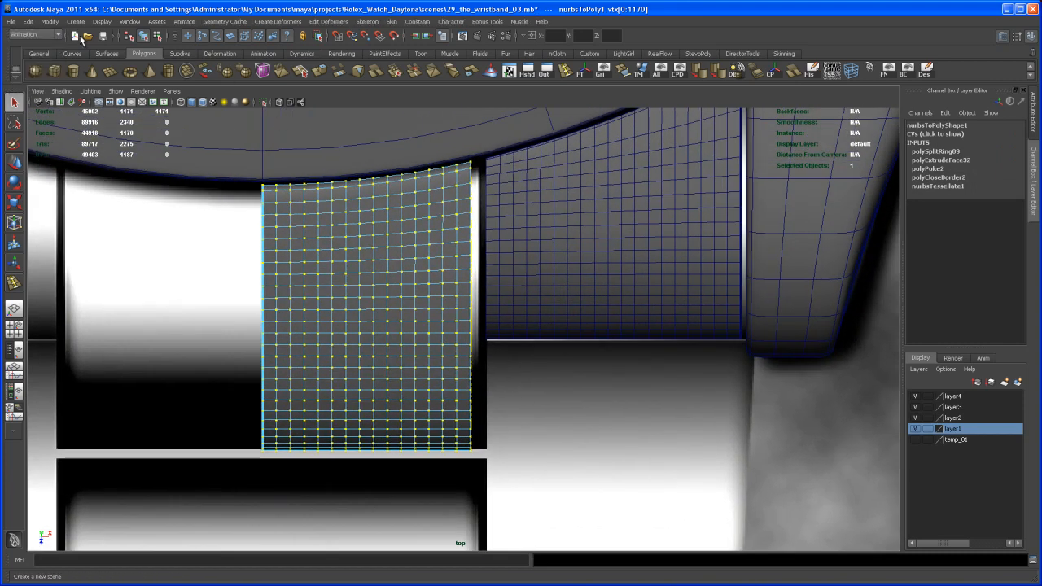
click(280, 22)
click(285, 46)
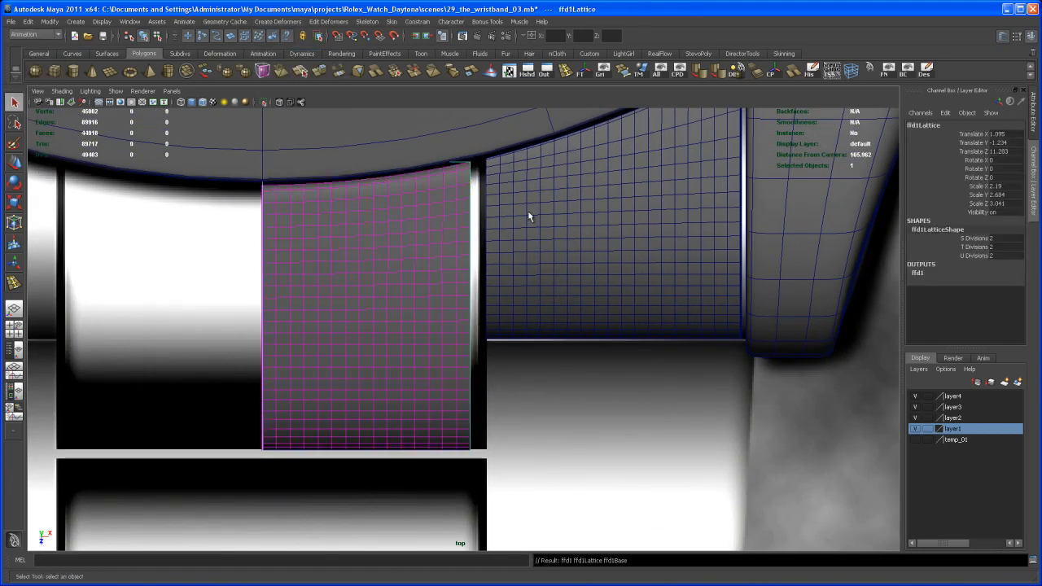
click(979, 240)
mouse_move(572, 341)
middle_down()
mouse_move(602, 354)
mouse_move(578, 351)
mouse_move(582, 335)
middle_up()
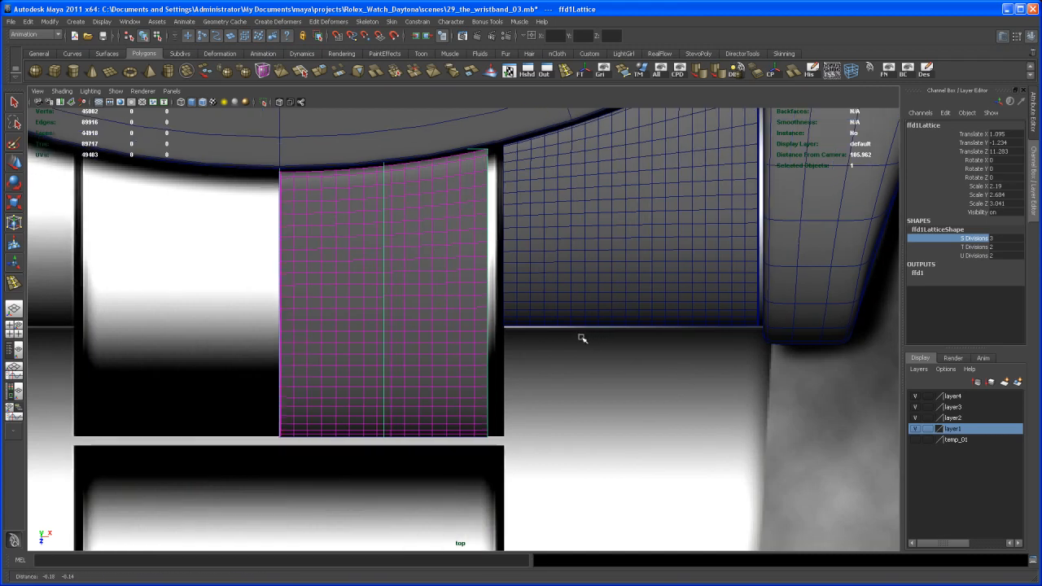
alt+right_drag(581, 335, 584, 351)
Step: Move the centre and outer columns of lattice points along X toward the side link, narrowing the gap
right_drag(477, 143, 480, 149)
right_drag(498, 191, 493, 168)
alt+middle_drag(492, 163, 472, 185)
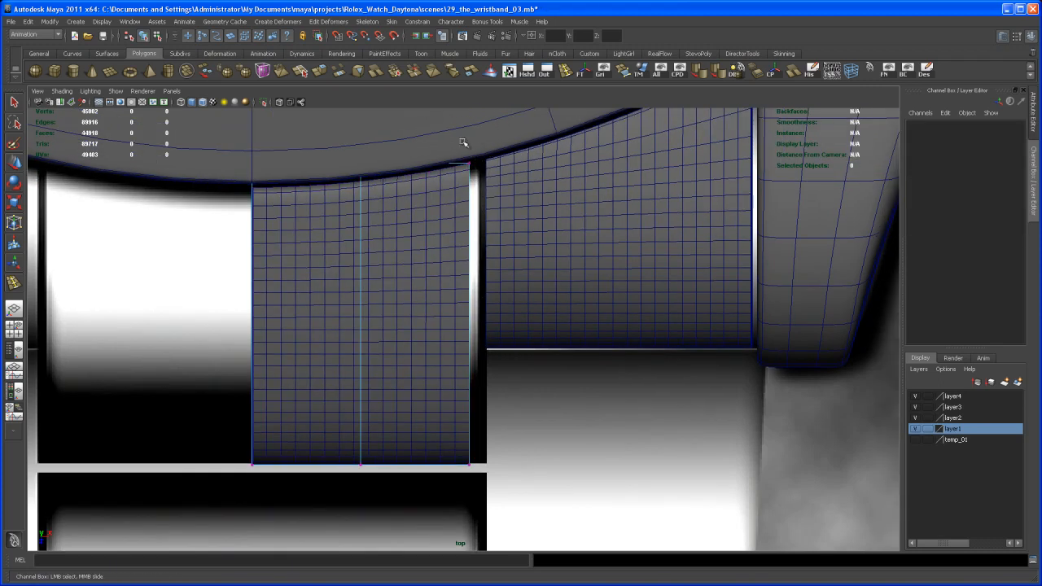
drag(511, 395, 476, 521)
key(w)
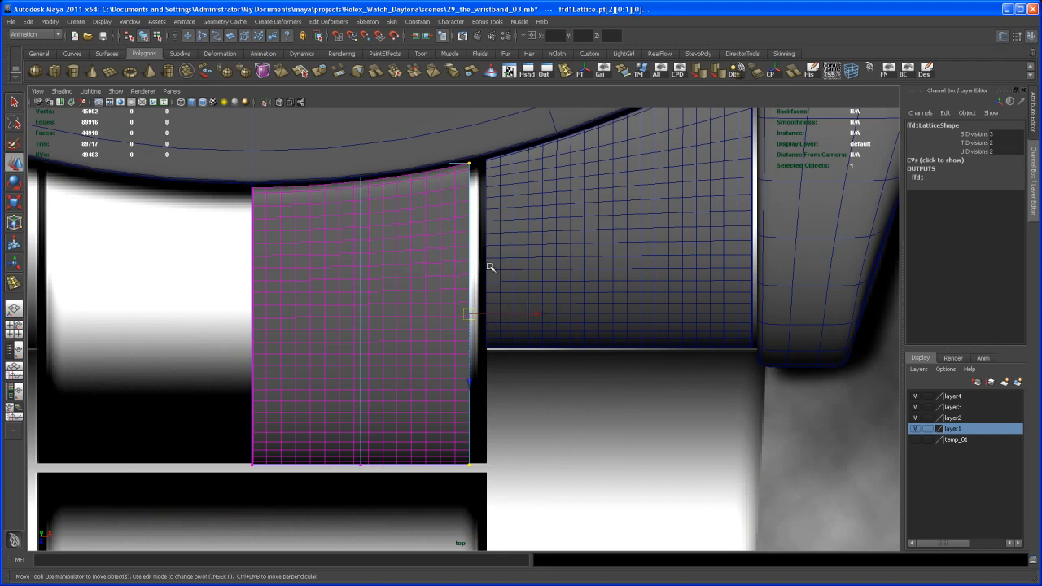
drag(417, 303, 505, 476)
drag(484, 315, 493, 313)
drag(494, 313, 495, 313)
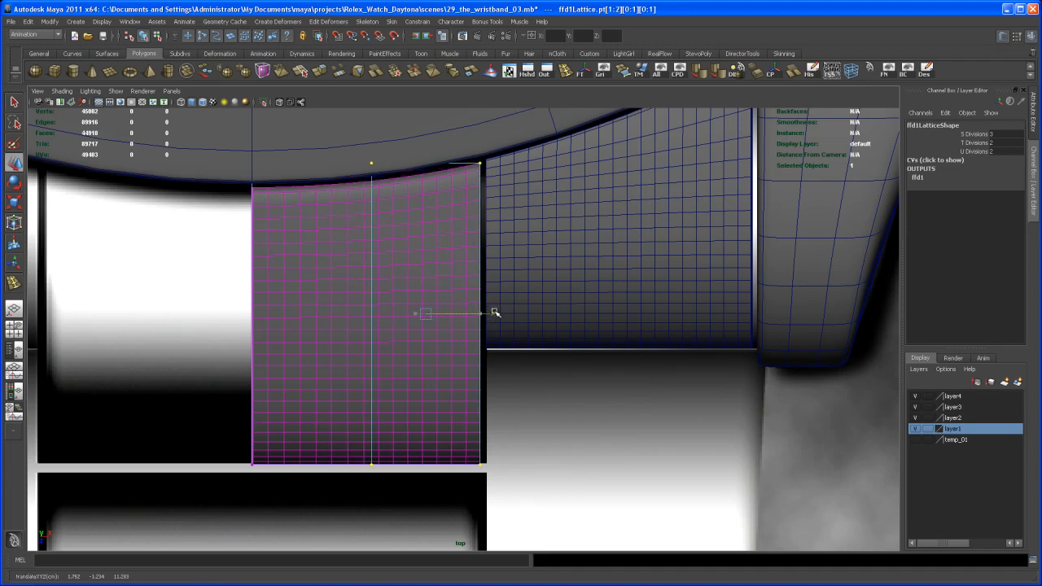
Step: Move the lattice points at the outer corner beside the case slightly toward the case's curved edge
alt+right_drag(476, 258, 554, 310)
alt+middle_drag(553, 310, 539, 381)
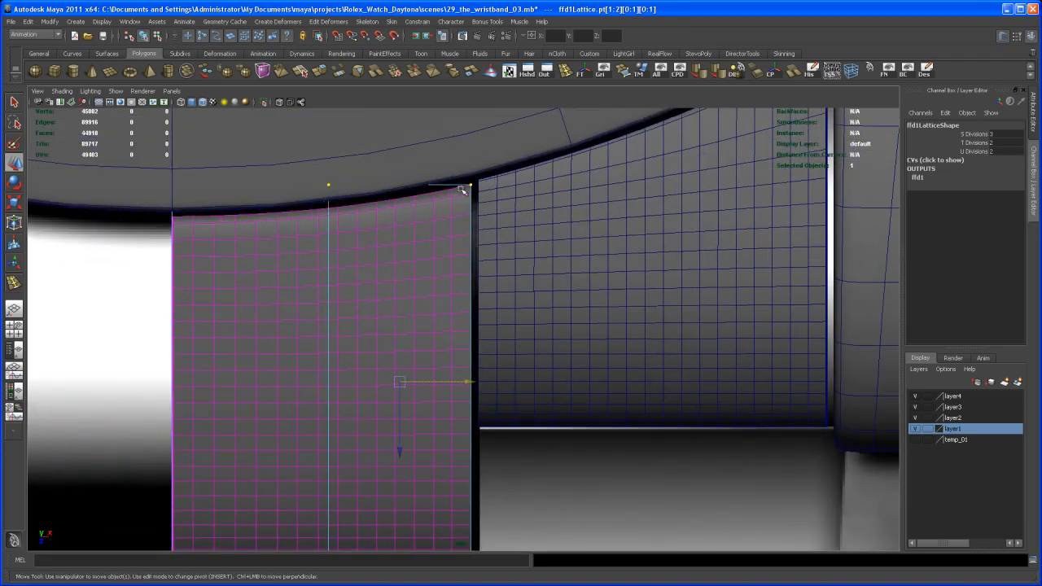
drag(458, 180, 477, 188)
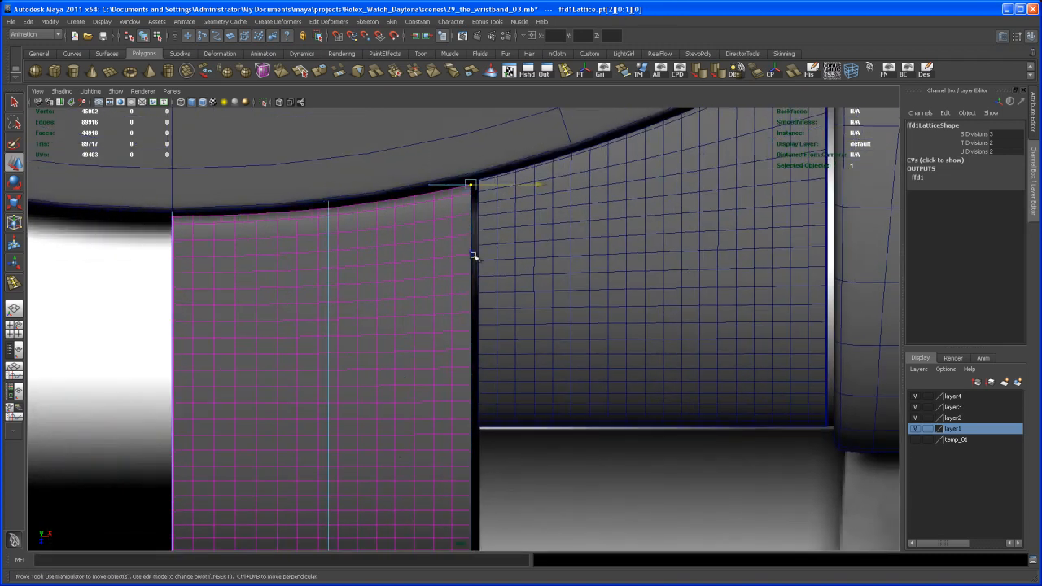
drag(473, 254, 473, 253)
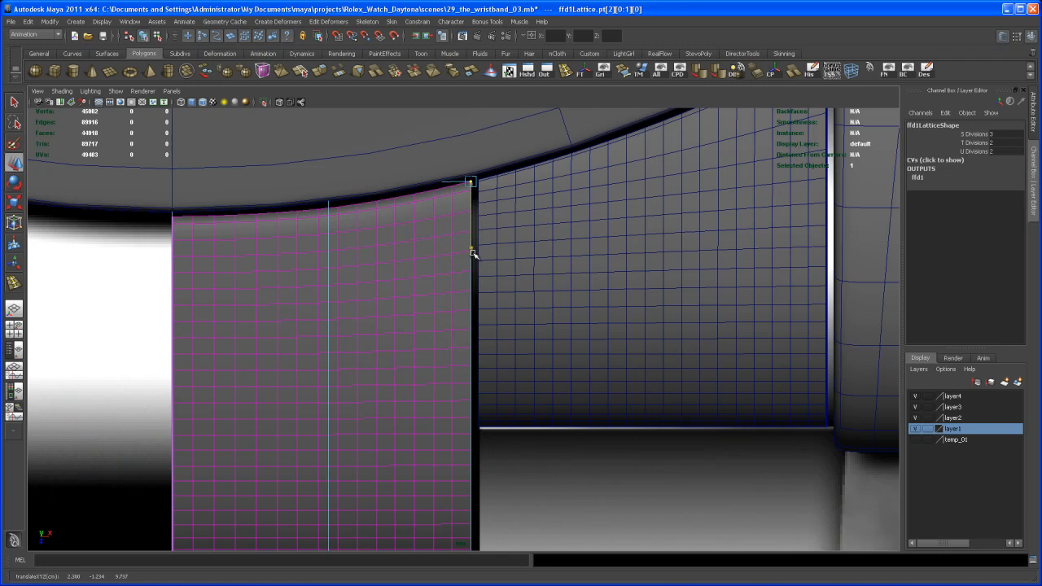
alt+middle_drag(441, 232, 479, 210)
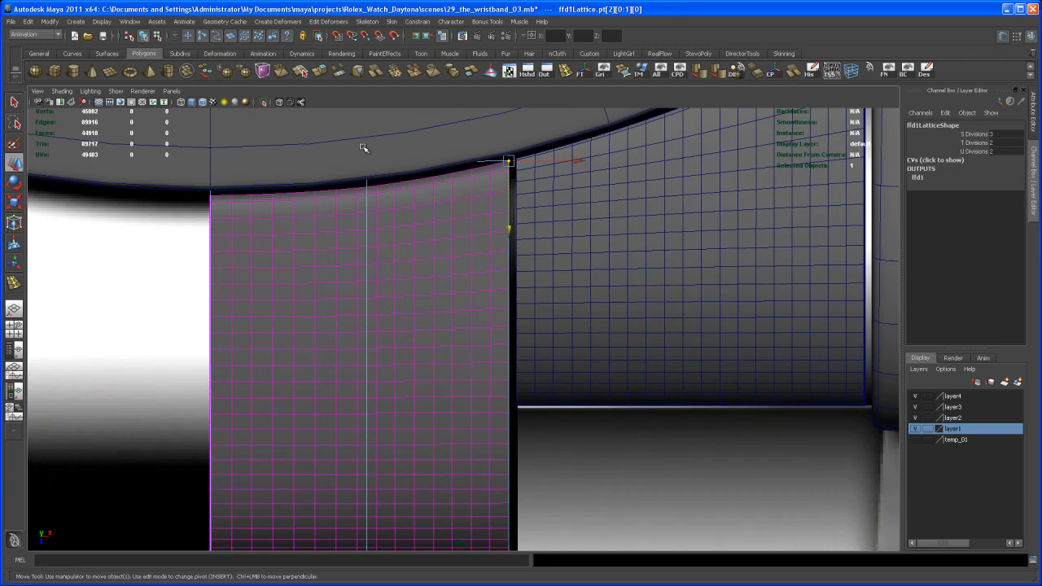
Step: Nudge the middle link's centre lattice points beside the case toward its curved edge, then clear the selection in the perspective view
drag(349, 145, 368, 233)
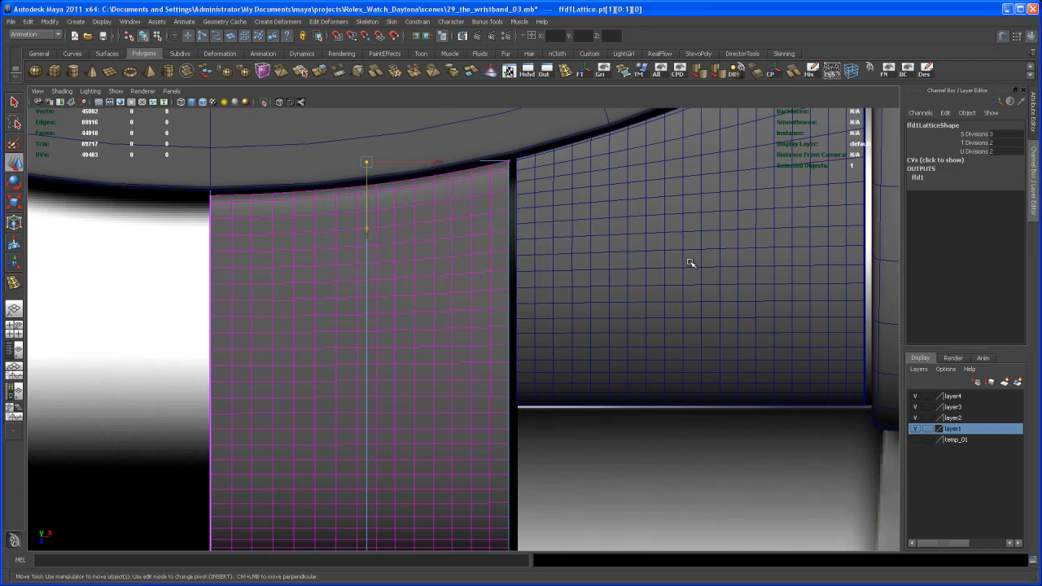
key(space)
key(space)
alt+drag(621, 316, 649, 280)
key(q)
click(644, 388)
alt+drag(643, 387, 569, 343)
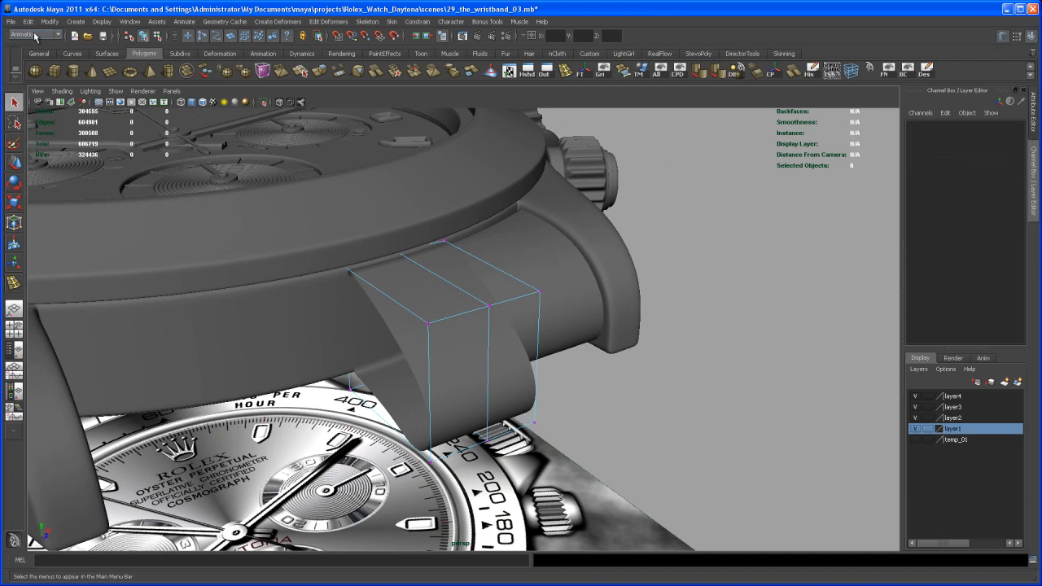
Step: Save the scene under the new name 30_the_wristband_04.mb
click(12, 21)
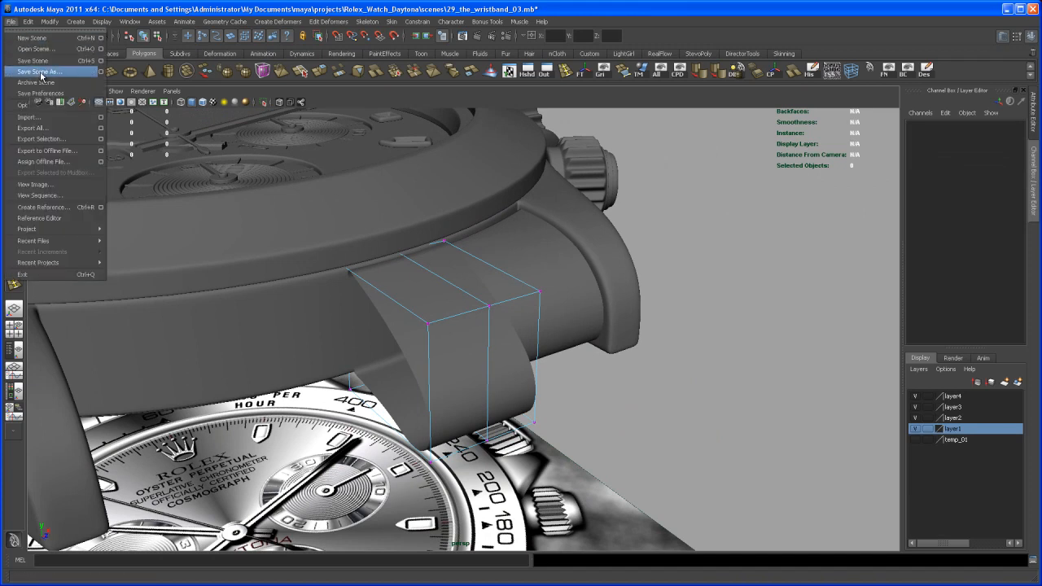
click(39, 72)
click(334, 446)
click(230, 519)
key(BackSpace)
key(BackSpace)
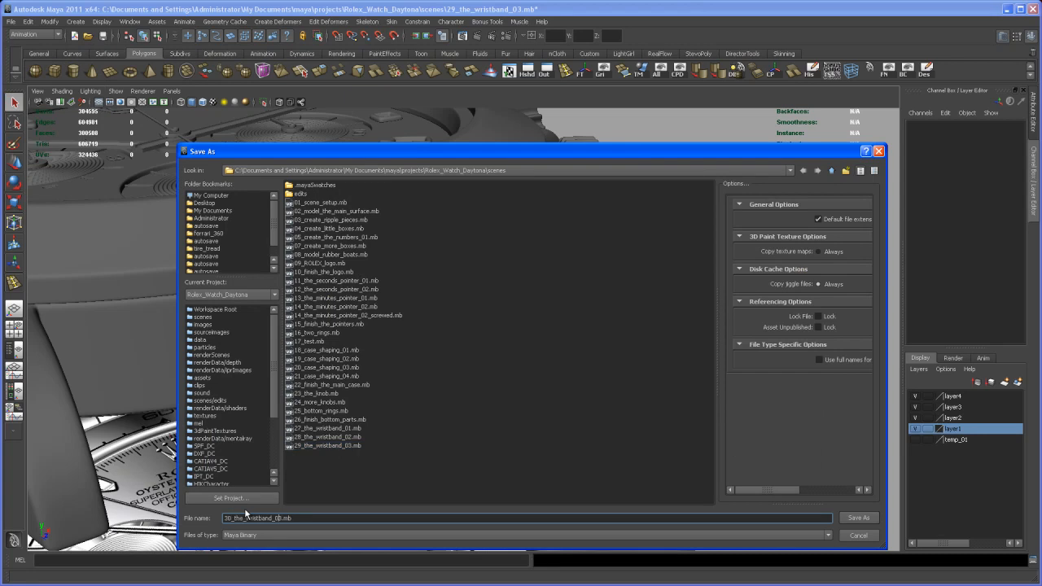
key(BackSpace)
text(4)
key(Return)
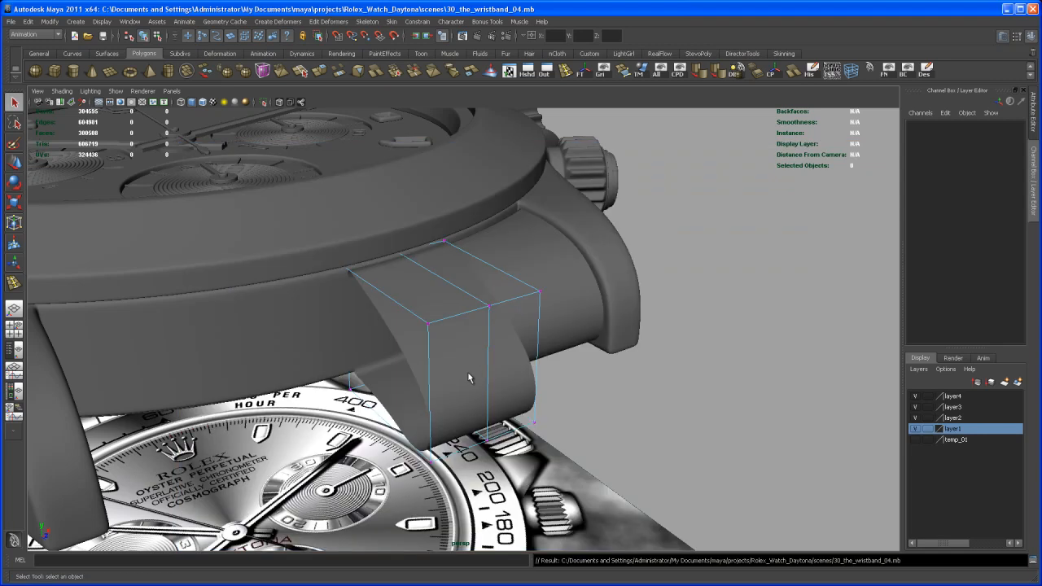
Step: Delete the middle link's construction history and display the link smoothed in the perspective view
click(468, 374)
alt+middle_drag(569, 389, 604, 378)
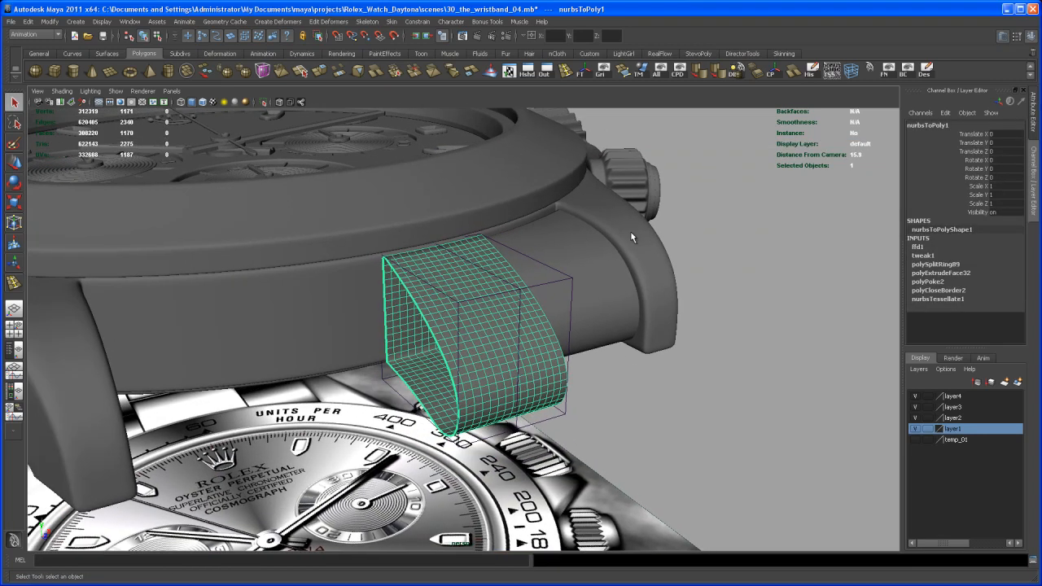
click(810, 72)
alt+drag(658, 387, 558, 405)
key(3)
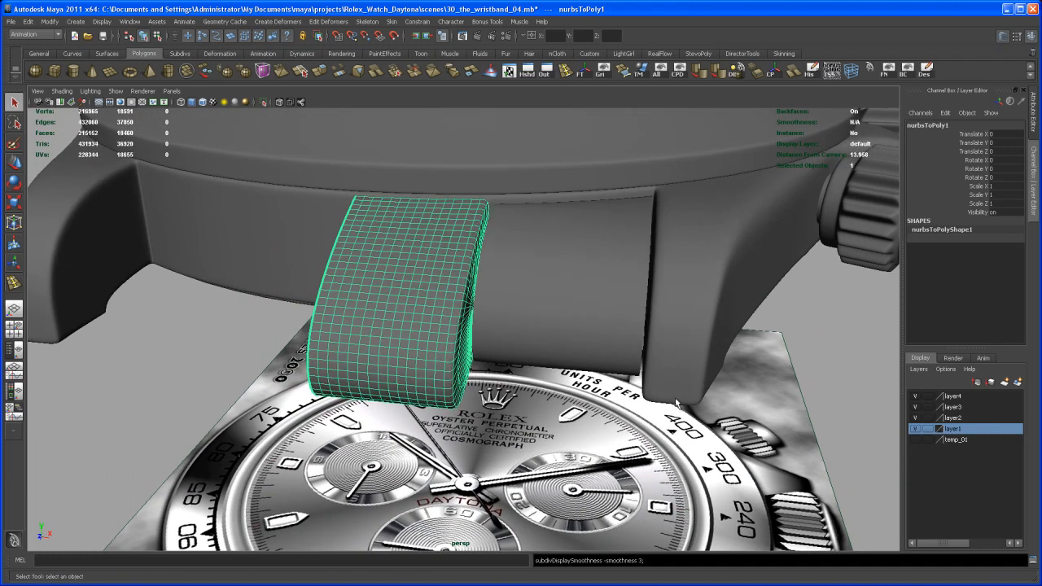
click(822, 364)
mouse_move(707, 389)
alt+mouse_down()
mouse_move(717, 372)
mouse_move(704, 386)
alt+mouse_up()
Step: Create a lattice deformer on the side link in the top view, with 3 S divisions
click(587, 303)
alt+drag(586, 323, 528, 364)
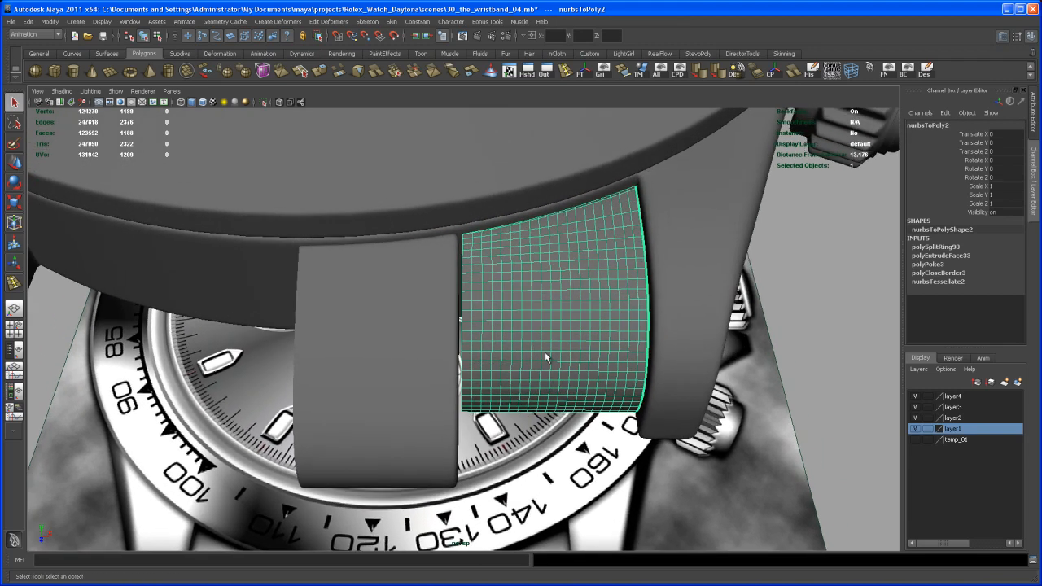
key(space)
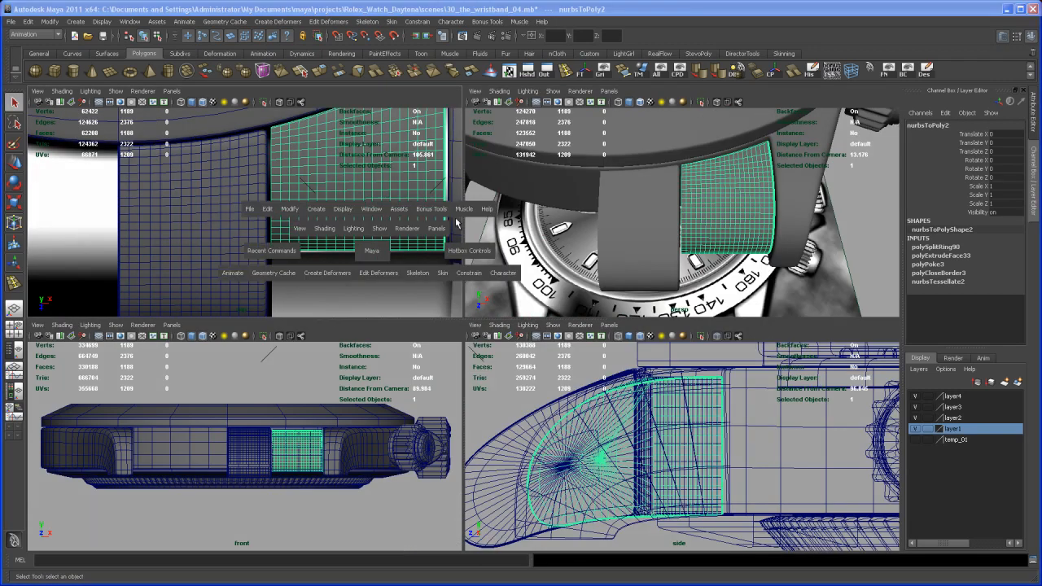
key(space)
alt+middle_drag(525, 286, 445, 342)
alt+right_drag(445, 342, 399, 268)
drag(480, 330, 592, 464)
alt+right_drag(572, 455, 612, 498)
alt+middle_drag(553, 450, 585, 411)
alt+right_drag(585, 411, 584, 455)
alt+middle_drag(584, 454, 540, 436)
click(277, 22)
click(285, 51)
alt+middle_drag(430, 191, 486, 248)
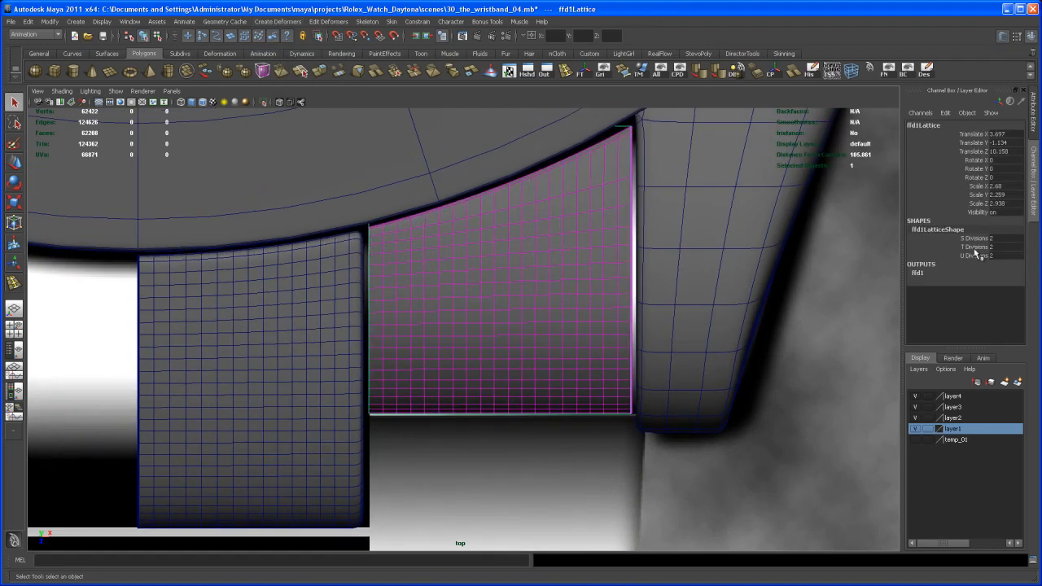
click(978, 238)
middle_drag(815, 273, 820, 272)
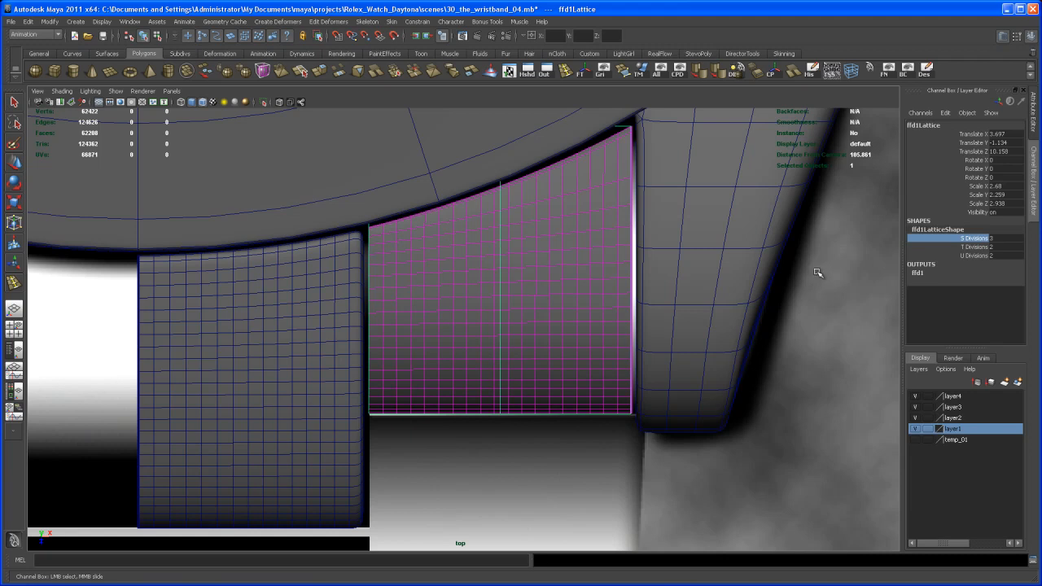
Step: Move the inner and centre columns of the side link's lattice points along X toward the middle link
alt+middle_drag(548, 265, 586, 269)
right_drag(526, 471, 526, 447)
alt+middle_drag(522, 455, 540, 472)
alt+right_drag(541, 472, 507, 437)
scroll(506, 411, up, 1)
drag(400, 152, 558, 459)
scroll(535, 421, up, 1)
alt+middle_drag(535, 421, 511, 387)
scroll(511, 388, up, 1)
key(w)
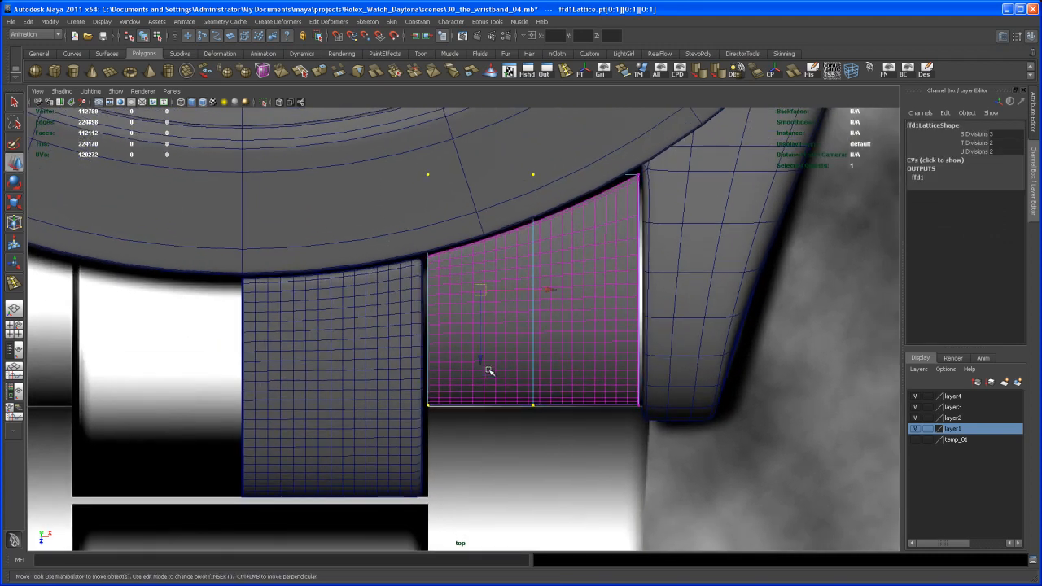
scroll(570, 378, up, 3)
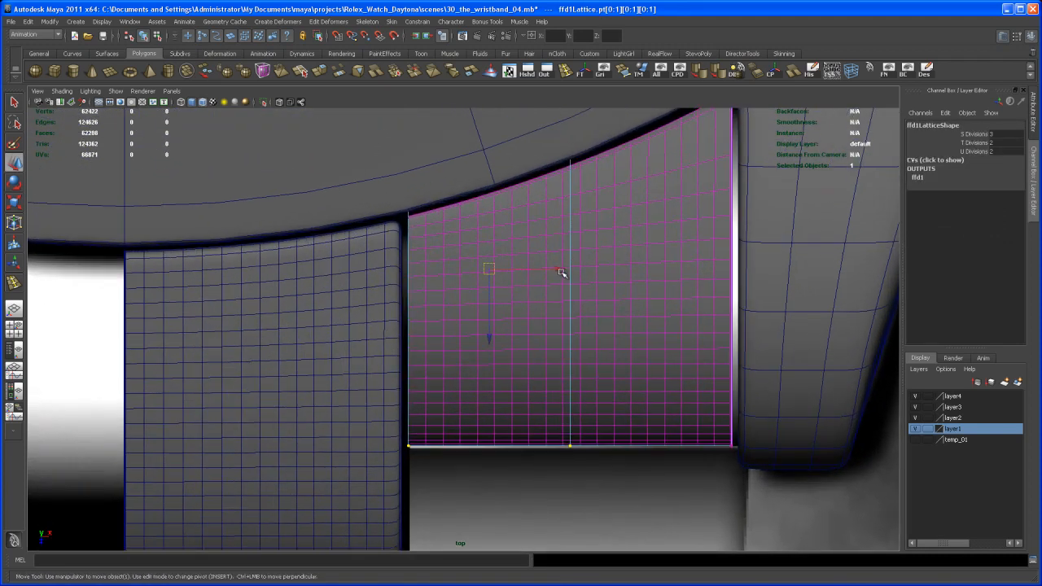
drag(560, 272, 554, 268)
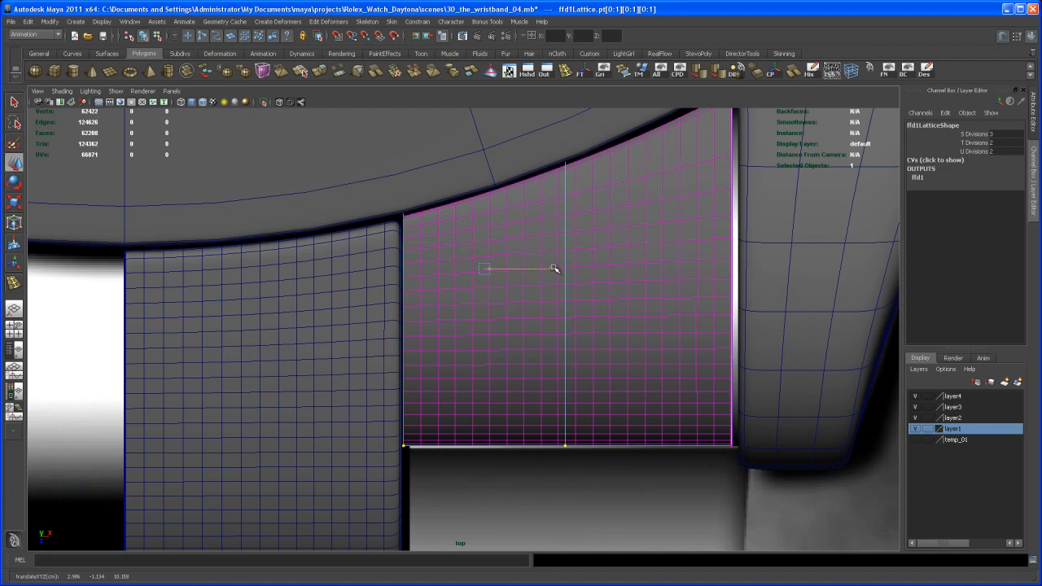
Step: Move the outer column of the side link's lattice points along X toward the case lug, narrowing the gap
alt+middle_drag(568, 242, 477, 300)
scroll(508, 281, down, 2)
drag(477, 141, 503, 481)
scroll(493, 435, up, 1)
alt+middle_drag(505, 421, 496, 427)
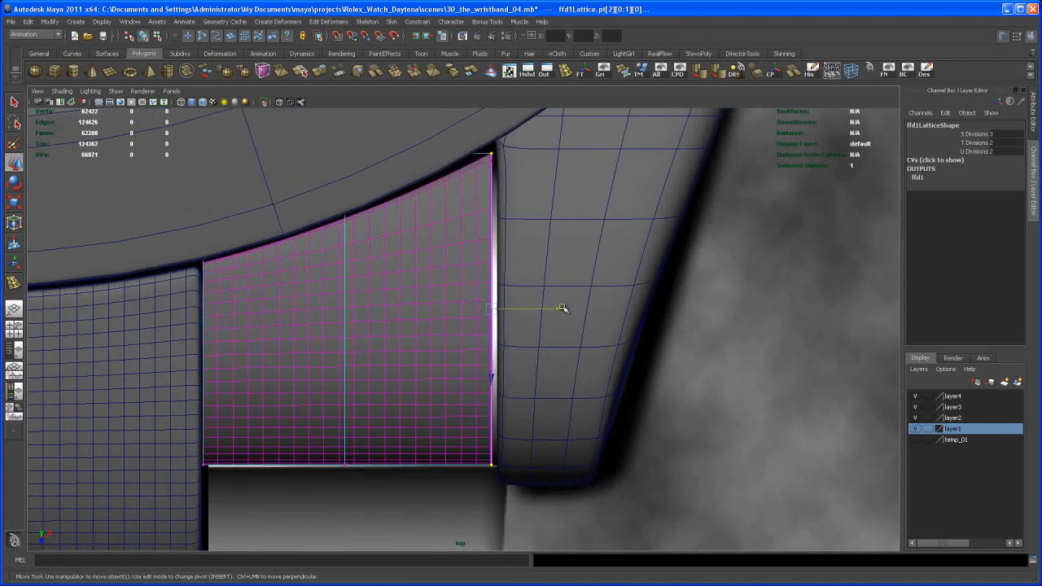
drag(559, 310, 563, 312)
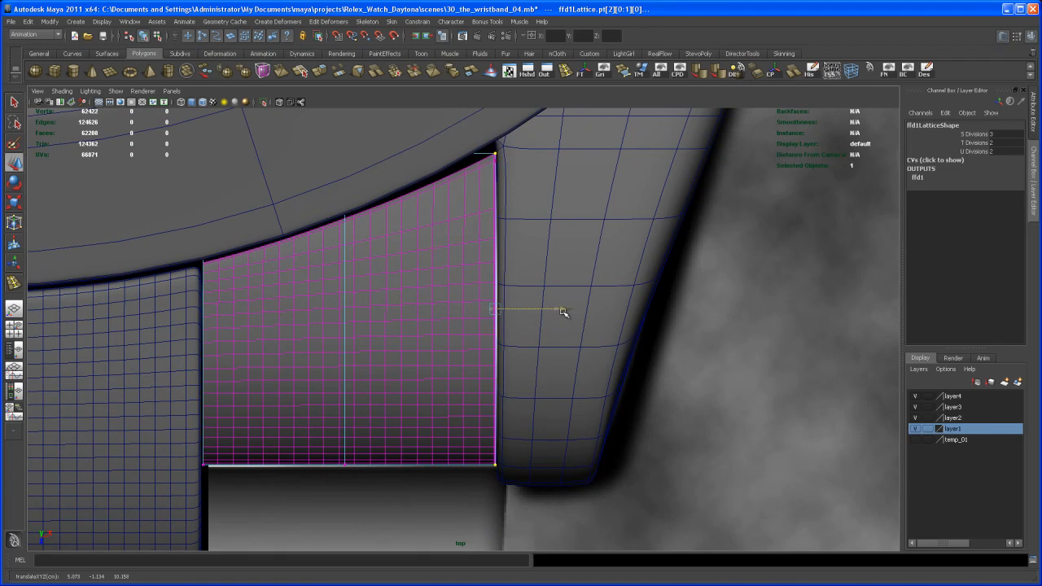
drag(564, 312, 565, 313)
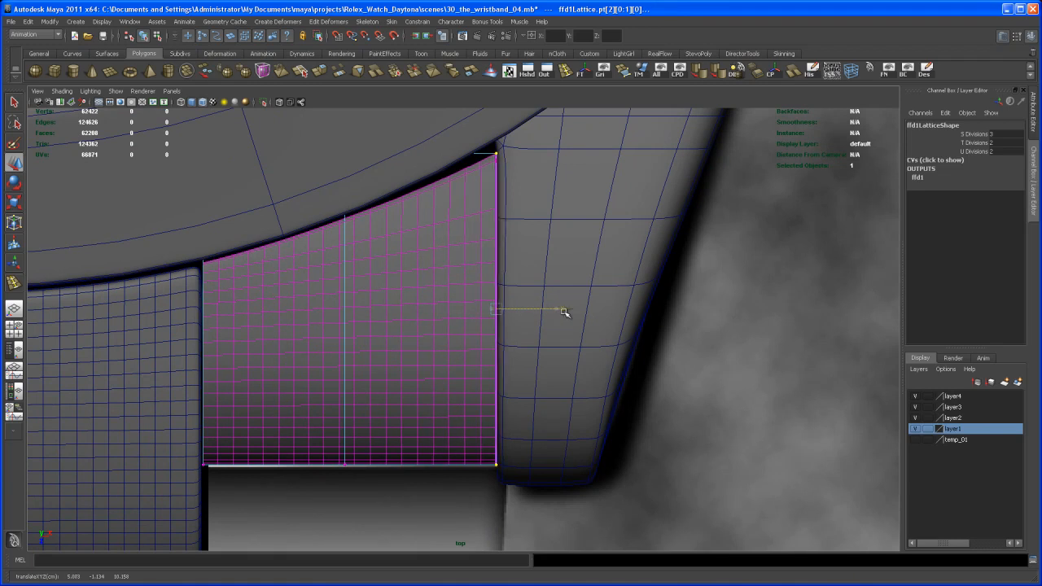
Step: Move the side link's outer corner lattice points slightly toward the case's curved edge, then return to the perspective view
alt+middle_drag(511, 218, 519, 279)
drag(474, 171, 531, 251)
alt+middle_drag(517, 264, 497, 292)
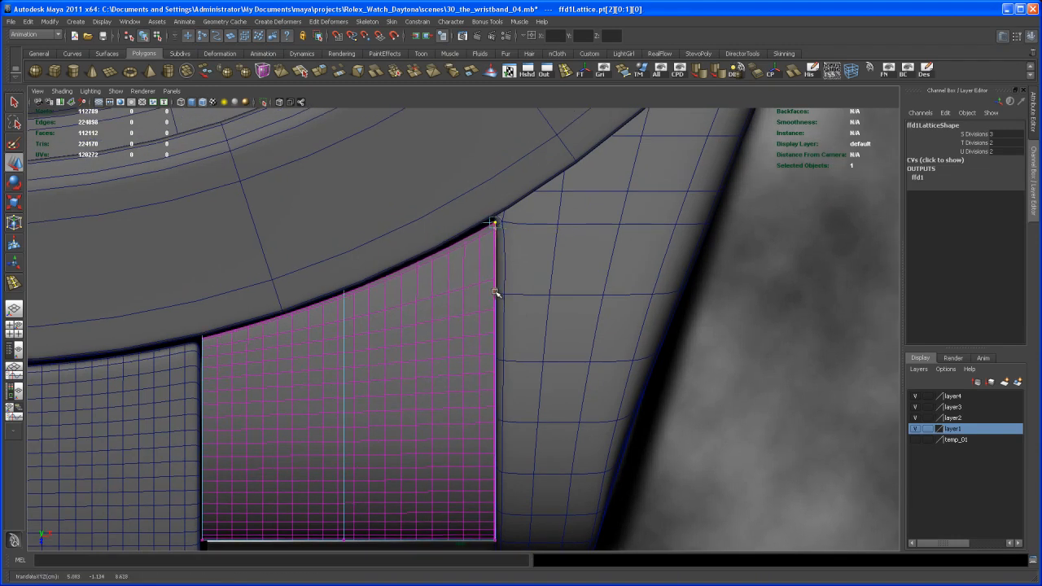
key(space)
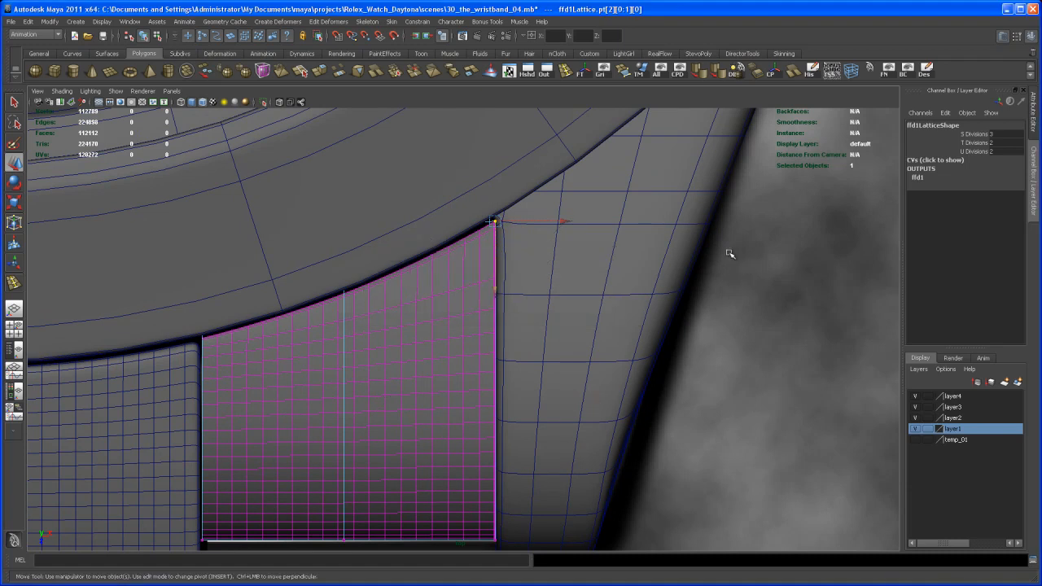
key(space)
alt+right_drag(659, 319, 614, 318)
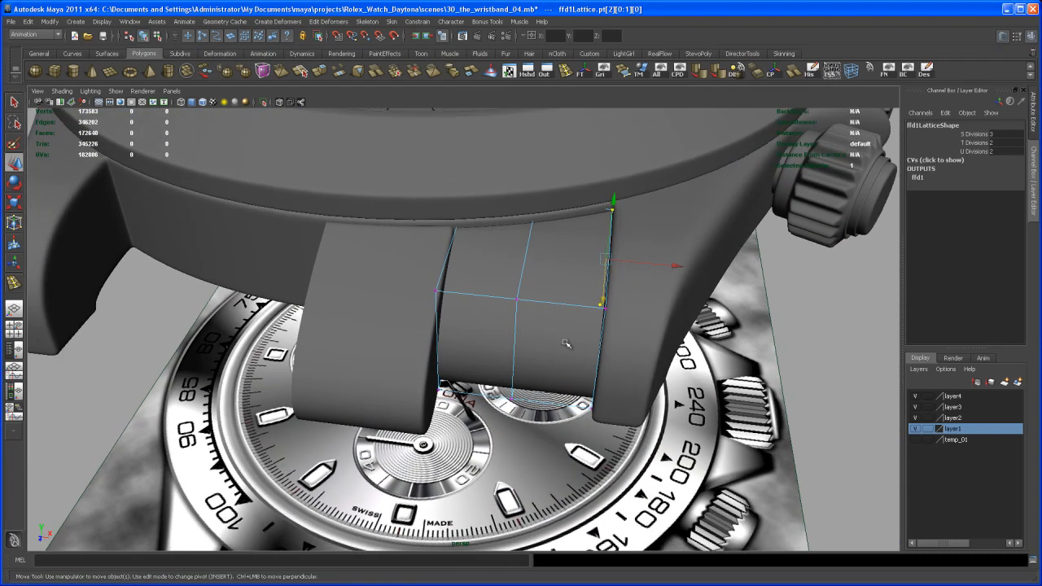
Step: Save the scene and delete the side link's construction history
click(566, 344)
key(1)
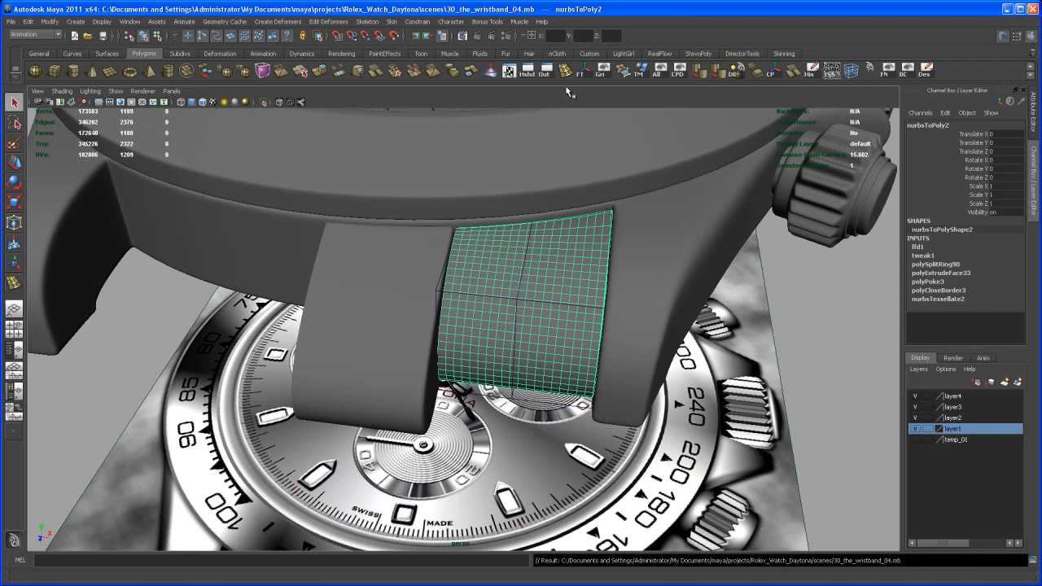
click(814, 70)
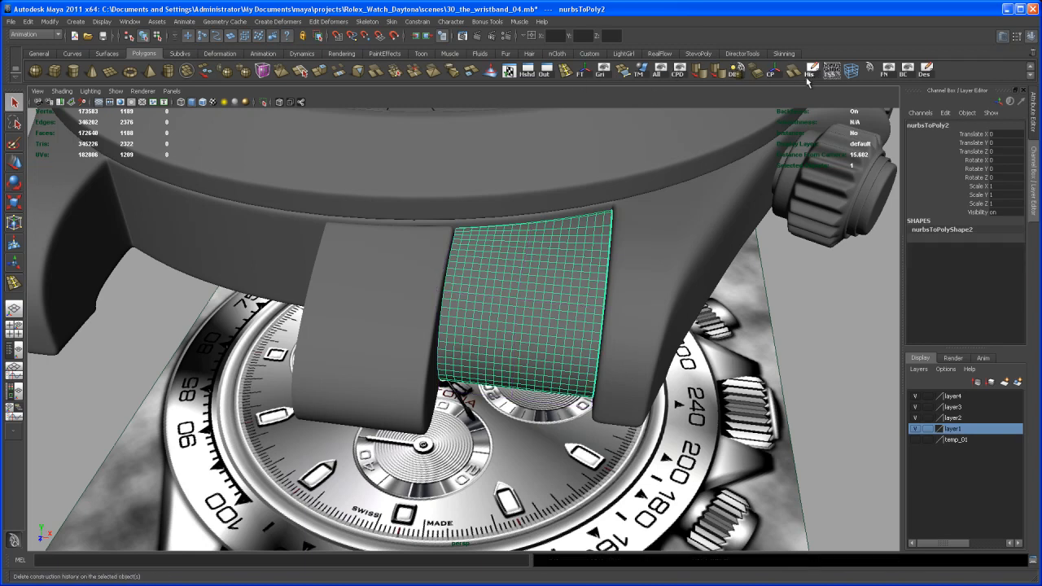
Step: Isolate the side link, preview it smoothed from both ends, and return it to the unsmoothed display
alt+drag(529, 386, 553, 378)
key(ctrl+1)
key(3)
click(572, 391)
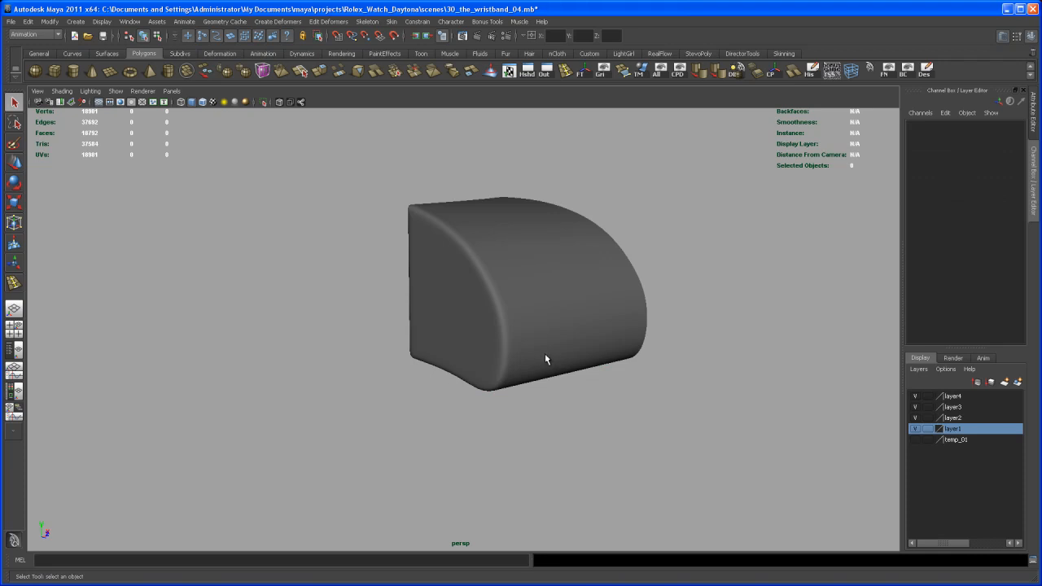
alt+drag(632, 321, 518, 342)
click(533, 392)
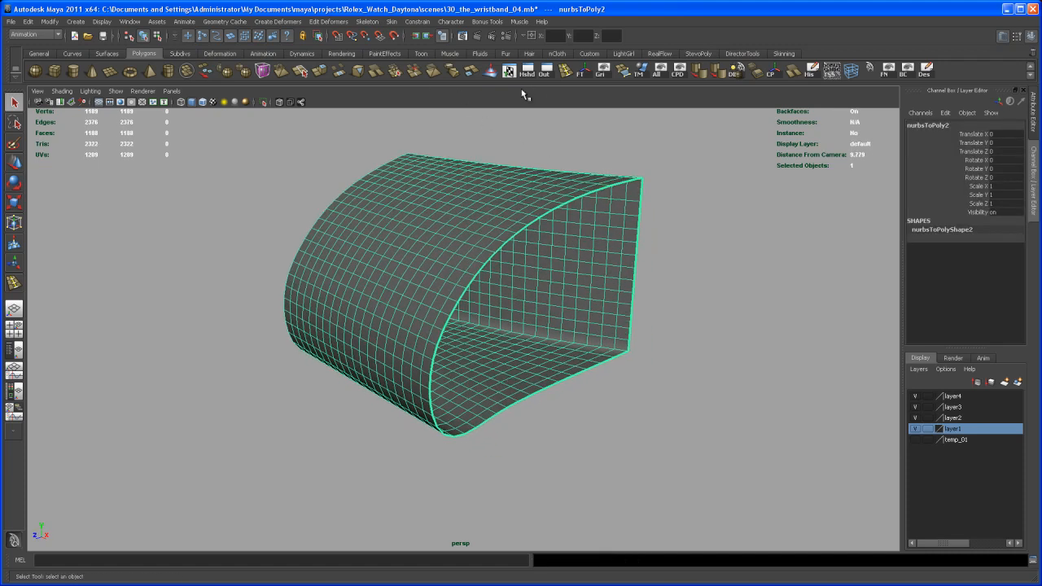
Step: Fill the hole at the side link's open end by selecting its border edges and using the Polygons menu set
right_drag(500, 235, 507, 213)
double_click(507, 239)
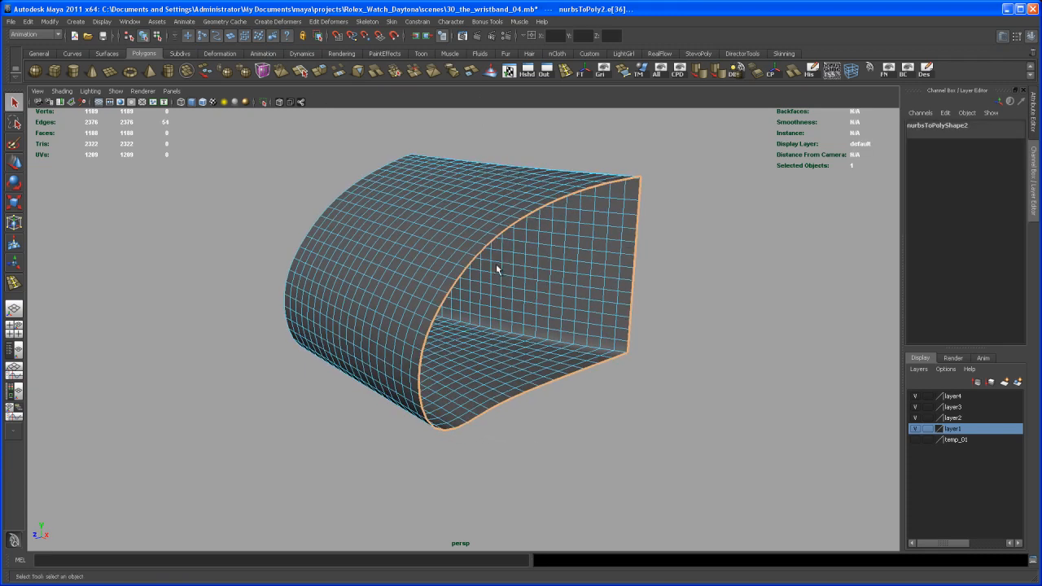
alt+drag(497, 274, 476, 278)
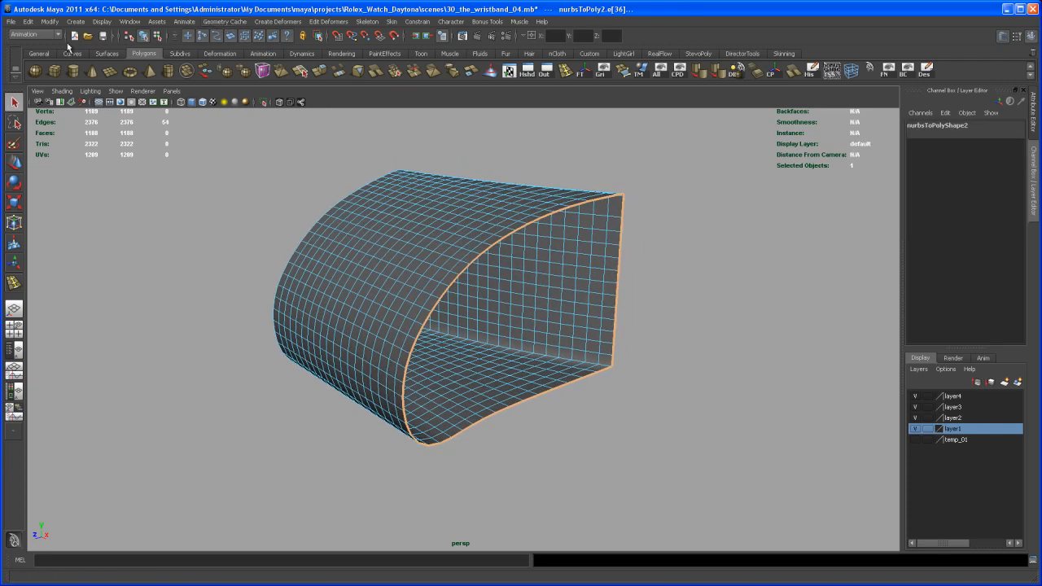
click(37, 35)
click(48, 51)
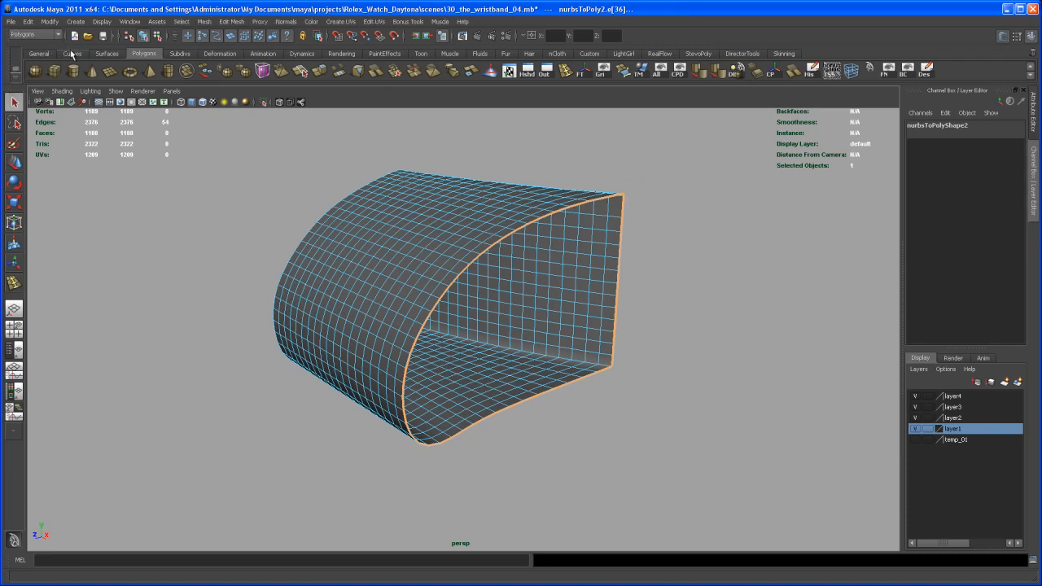
click(234, 22)
click(245, 196)
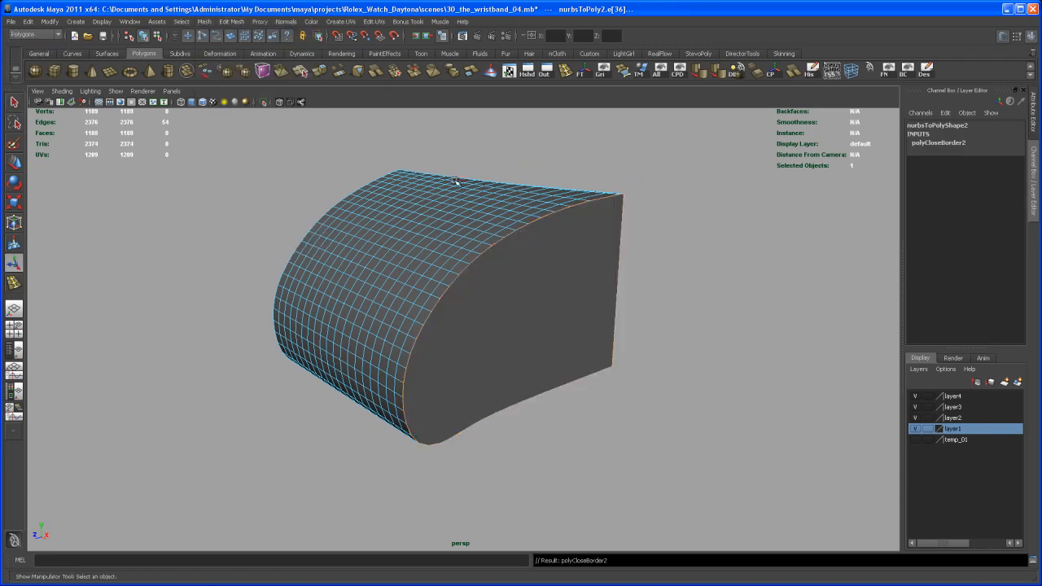
Step: Poke the new cap face at the end of the side link
right_drag(524, 320, 525, 344)
click(524, 328)
alt+drag(524, 328, 499, 315)
click(232, 22)
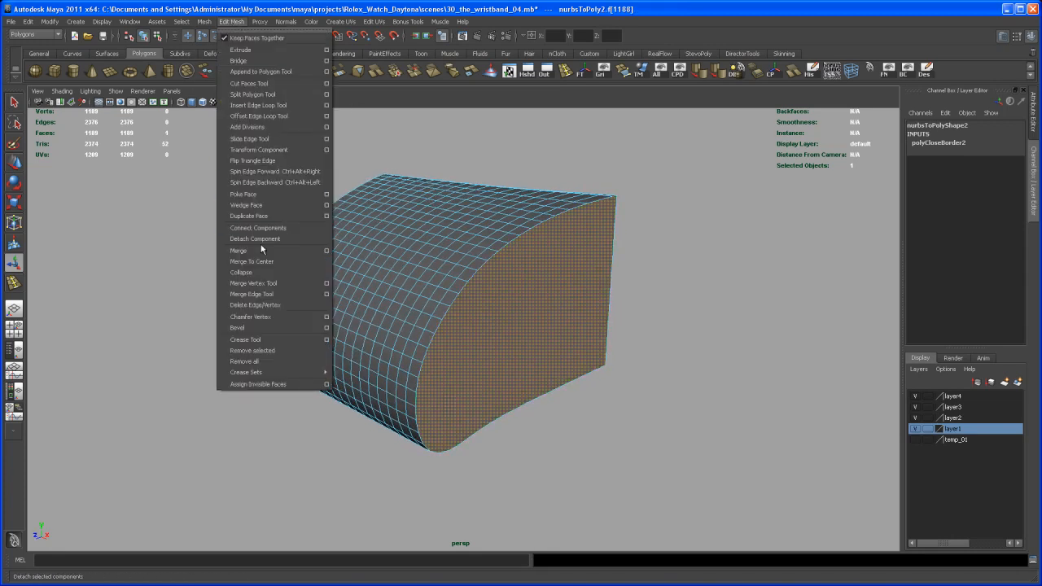
click(267, 197)
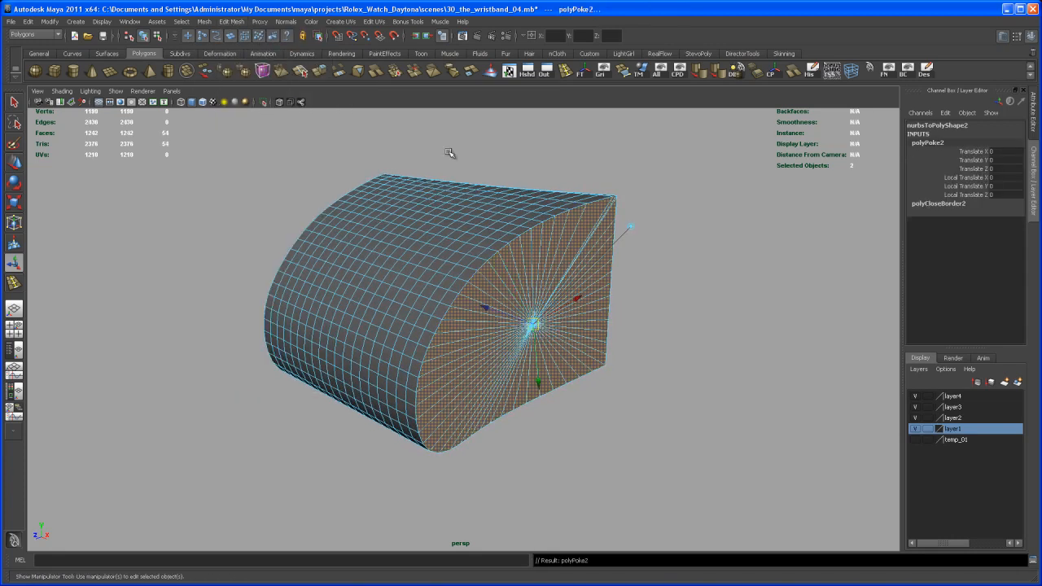
Step: Extrude the poked cap faces and scale them uniformly inward to form a smaller ring around the centre
click(320, 71)
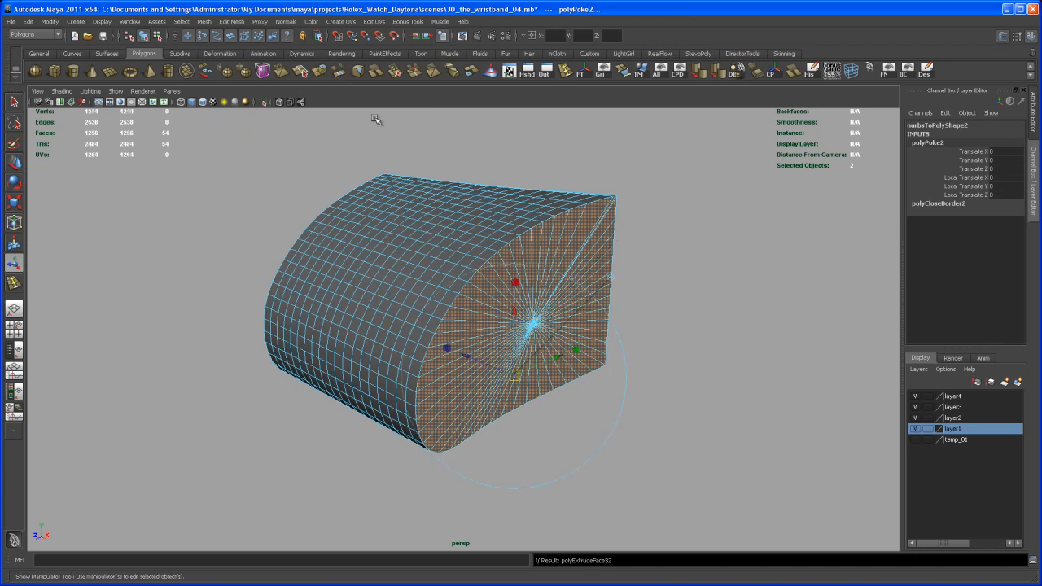
alt+drag(669, 364, 721, 367)
alt+right_drag(721, 368, 646, 400)
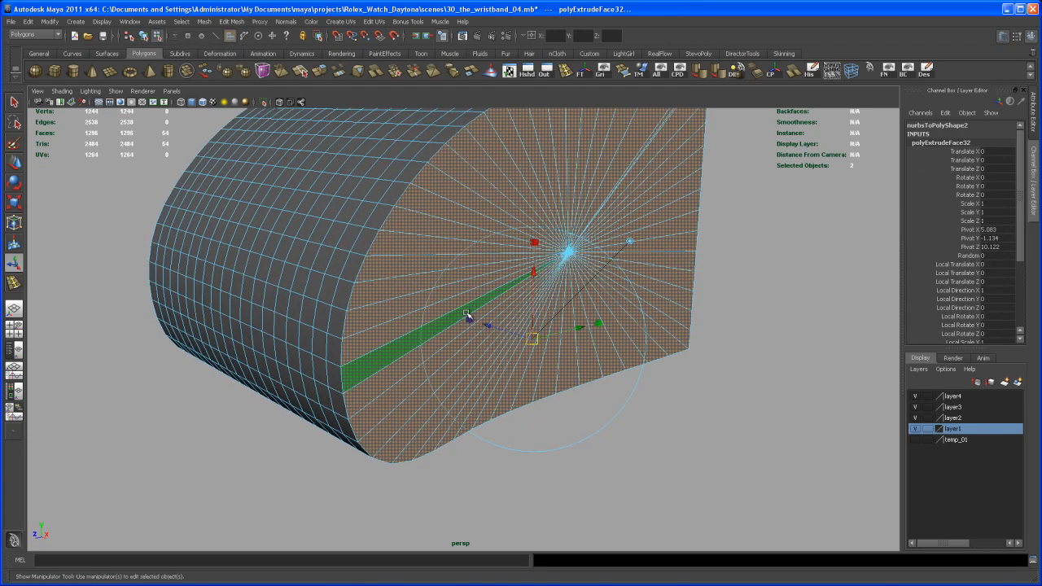
click(470, 320)
drag(533, 341, 493, 376)
scroll(492, 376, down, 2)
alt+drag(464, 344, 484, 357)
key(q)
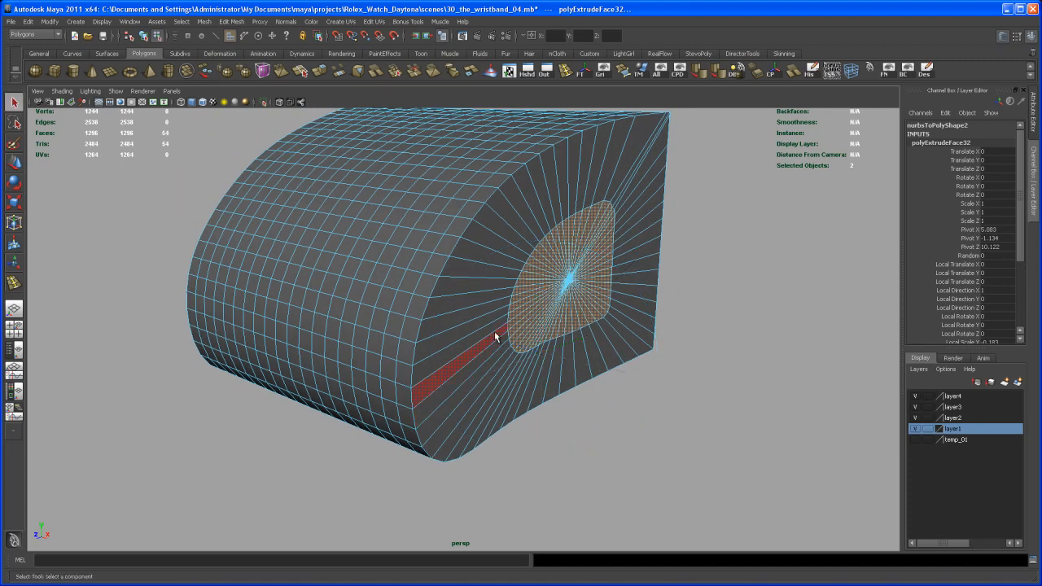
Step: Insert an edge loop on the cap near its outer border, then return the side link to object selection
click(567, 71)
drag(521, 192, 520, 191)
scroll(518, 226, down, 2)
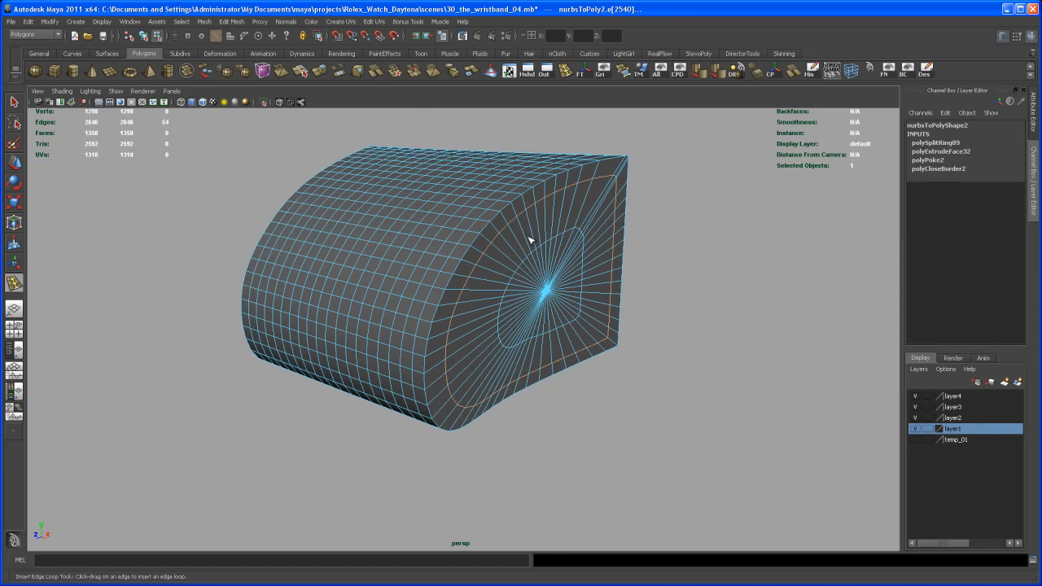
key(q)
right_drag(532, 284, 548, 284)
click(551, 283)
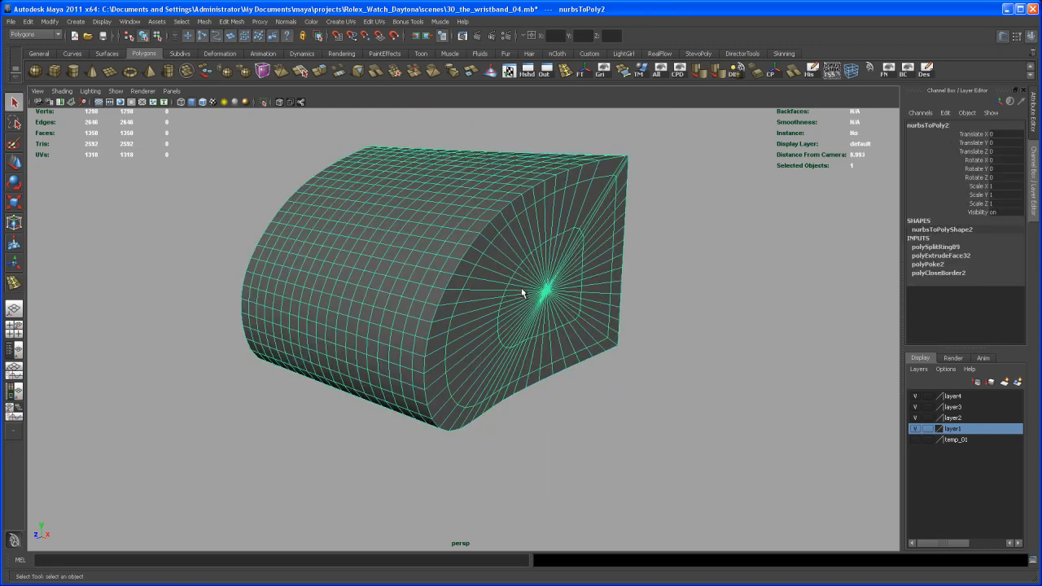
Step: Display the capped side link in smooth mesh preview, comparing its corner with the unsmoothed mesh
key(3)
click(703, 295)
alt+drag(642, 282, 668, 309)
scroll(584, 309, up, 5)
scroll(521, 367, up, 8)
alt+drag(476, 304, 482, 302)
click(490, 285)
key(1)
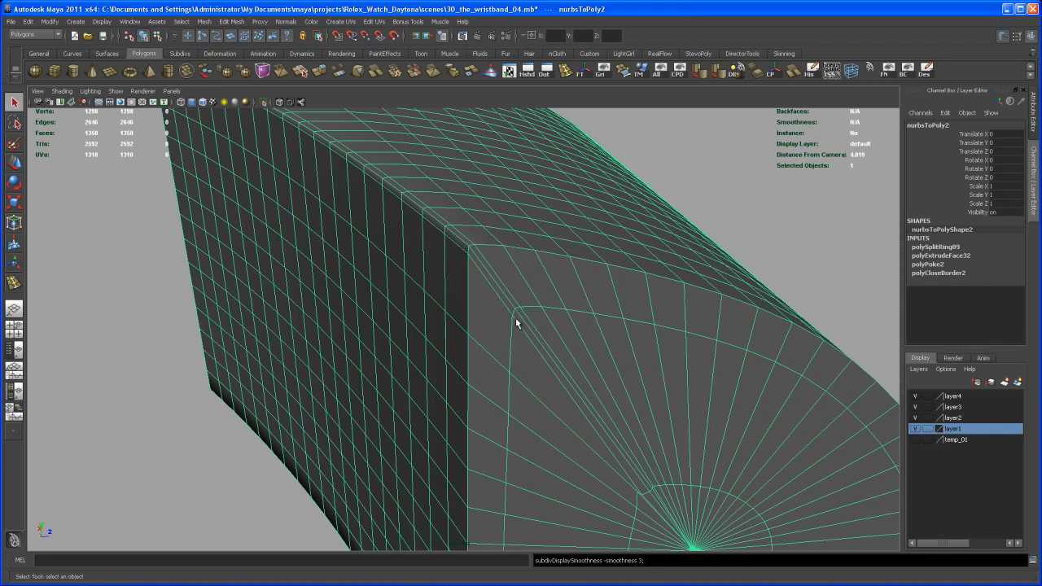
key(3)
key(f)
alt+drag(557, 362, 518, 373)
alt+right_drag(519, 372, 551, 324)
alt+drag(551, 324, 507, 323)
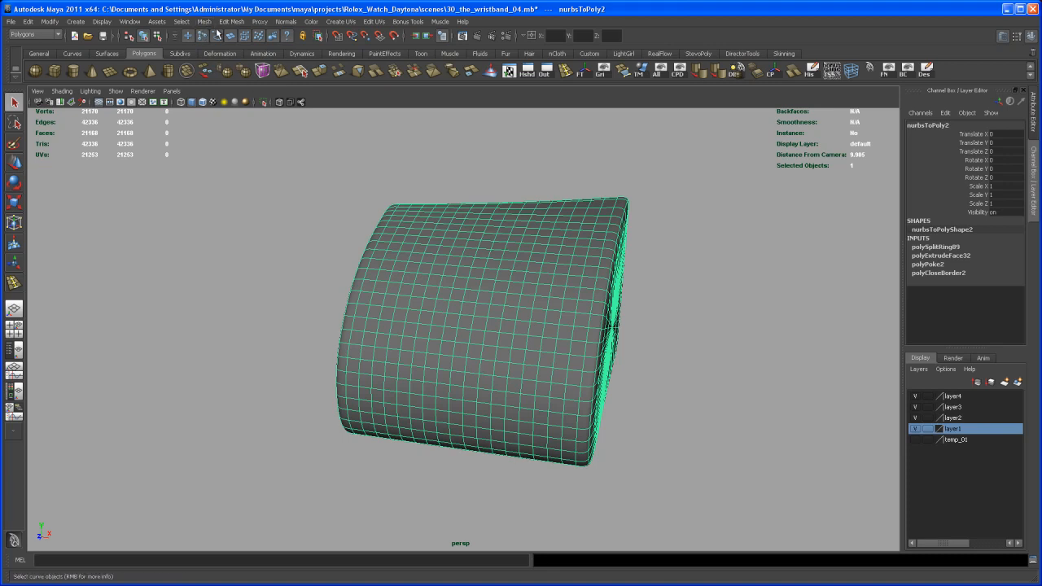
Step: Bring the rest of the watch back into view around the side link and clear the selection
click(659, 72)
alt+right_drag(688, 335, 561, 279)
click(717, 344)
alt+drag(717, 342, 528, 407)
Step: Duplicate the half of the centre link and mirror the copy along X with a negative scale to form the other half
click(550, 379)
key(w)
alt+drag(499, 282, 530, 363)
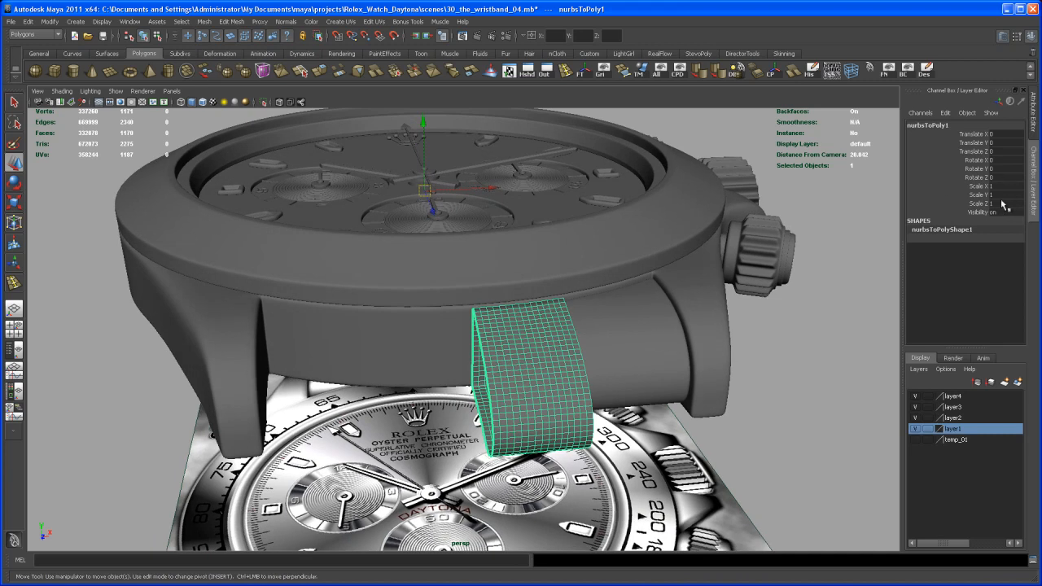
key(ctrl+d)
key(r)
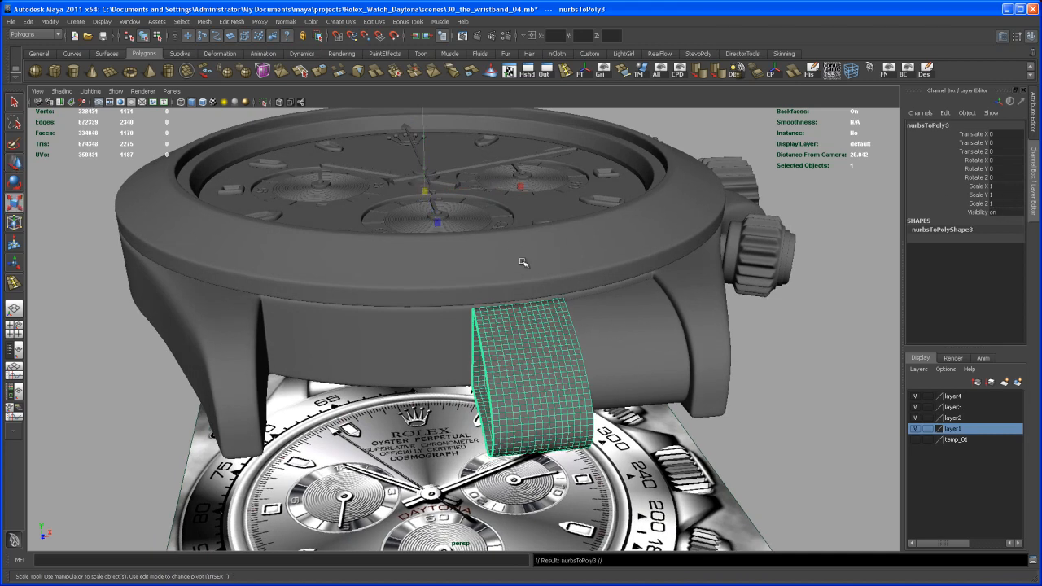
drag(525, 180, 407, 194)
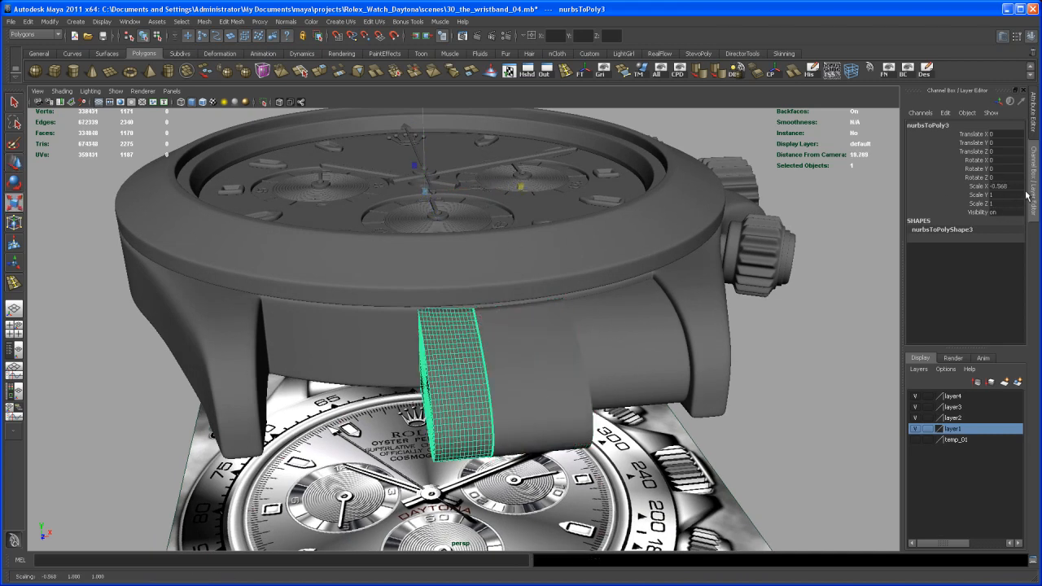
key(Return)
Step: Combine the original and mirrored halves of the centre link into one polygon mesh
alt+middle_drag(474, 403, 465, 369)
shift+click(518, 405)
alt+drag(522, 421, 471, 418)
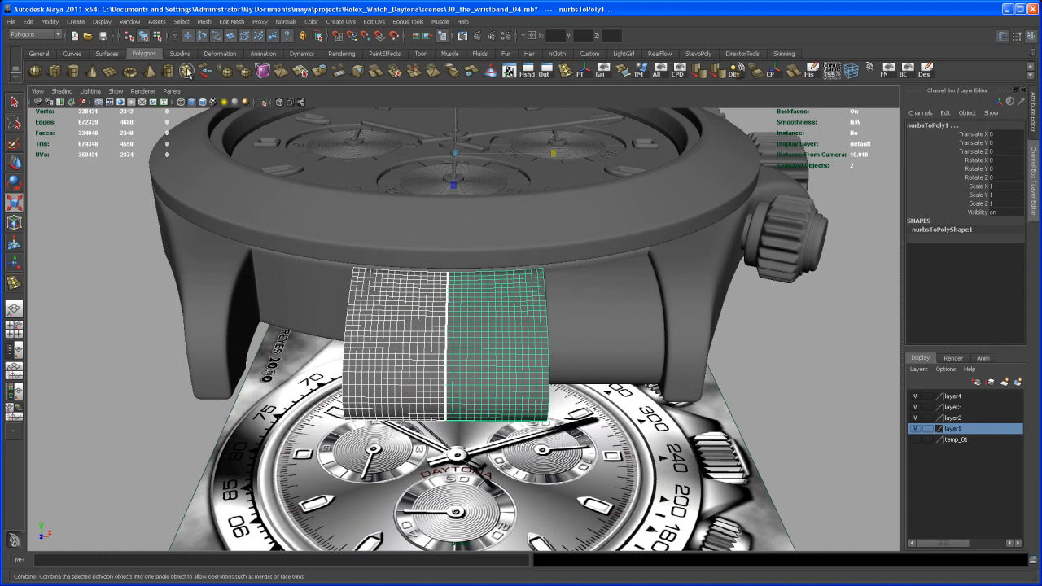
click(186, 72)
Step: Merge the vertices around the seam in the middle of the combined centre link, then return to object selection
alt+drag(459, 359, 456, 319)
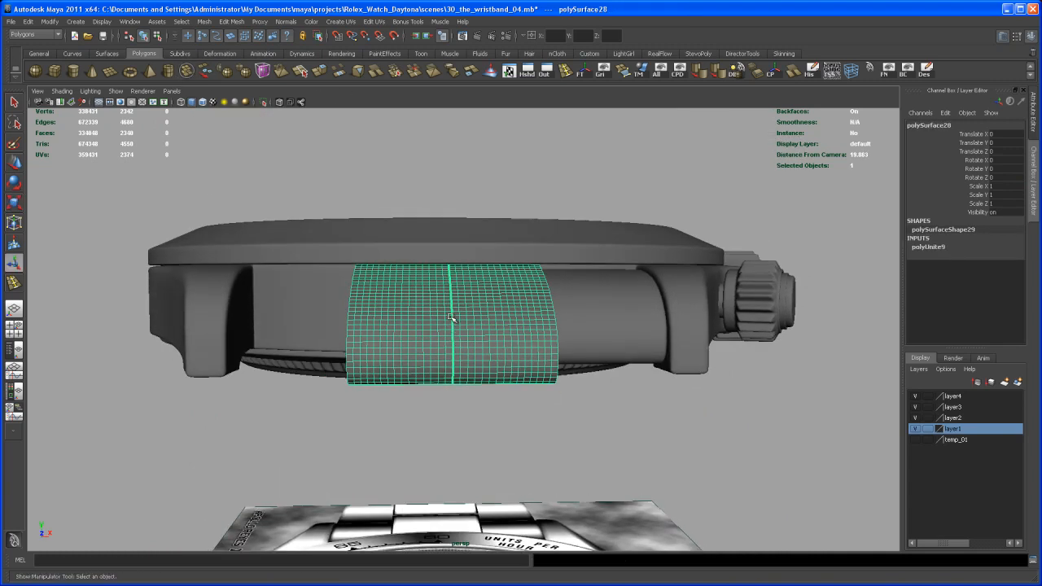
right_click(457, 311)
right_drag(458, 311, 416, 308)
alt+drag(452, 332, 439, 301)
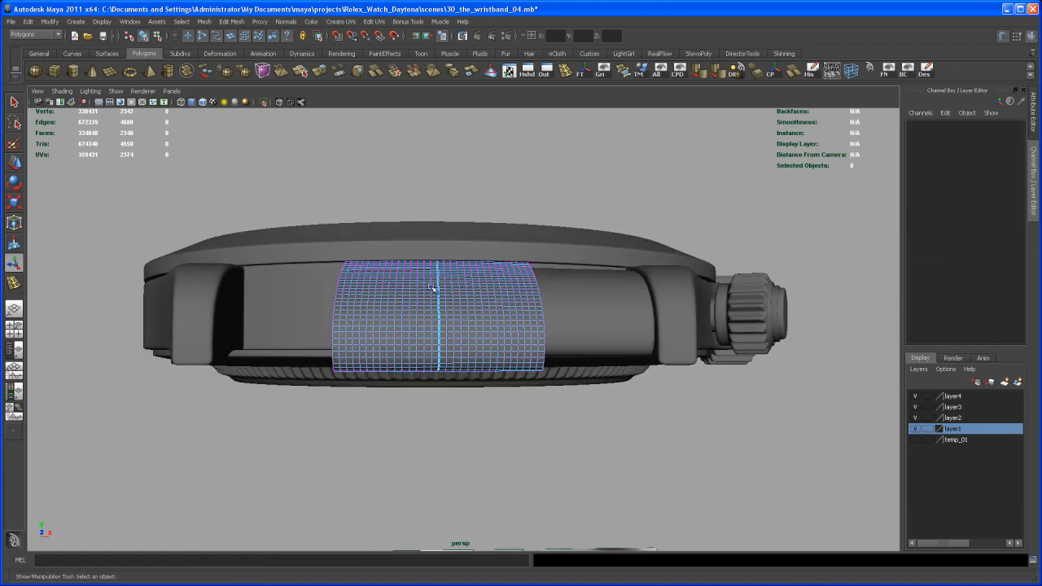
drag(471, 426, 446, 332)
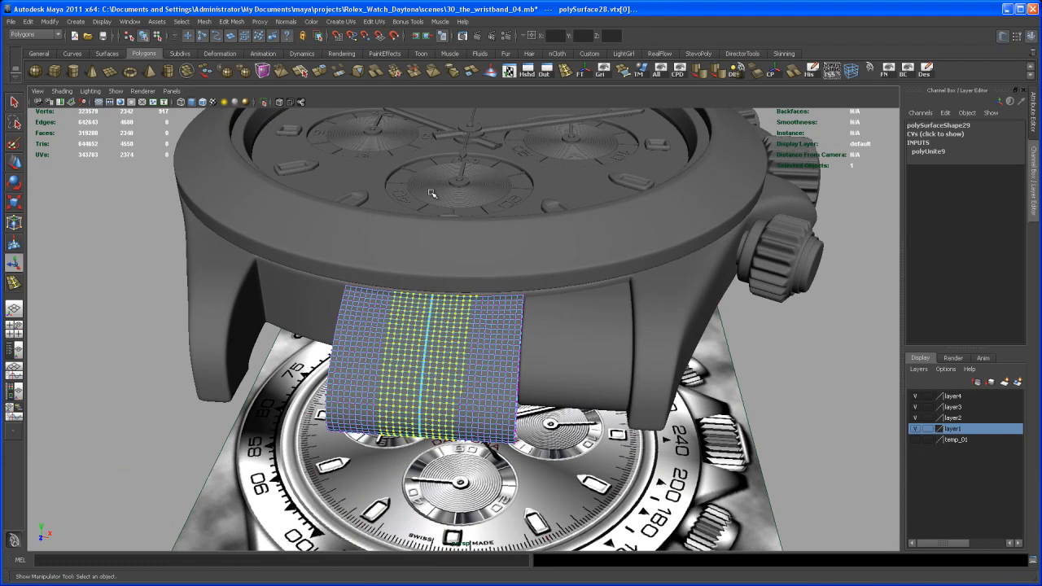
key(F8)
alt+drag(474, 399, 479, 403)
click(567, 482)
alt+drag(567, 482, 562, 440)
Step: Mirror the side link to the other lug with Duplicate Special, using Instance, group under Parent, zero rotation and Scale X -1
click(514, 372)
click(594, 360)
mouse_move(570, 368)
alt+right_down()
mouse_move(577, 374)
mouse_move(554, 373)
alt+right_up()
alt+drag(570, 388, 518, 420)
alt+middle_drag(518, 420, 542, 441)
alt+right_drag(542, 442, 496, 432)
alt+drag(496, 433, 525, 425)
key(w)
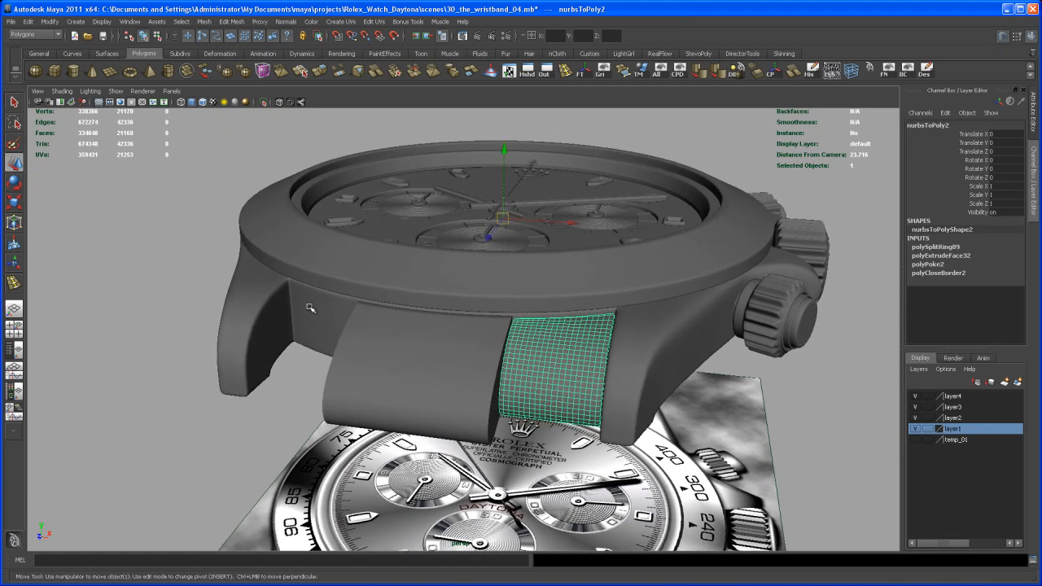
alt+drag(469, 343, 435, 378)
click(27, 21)
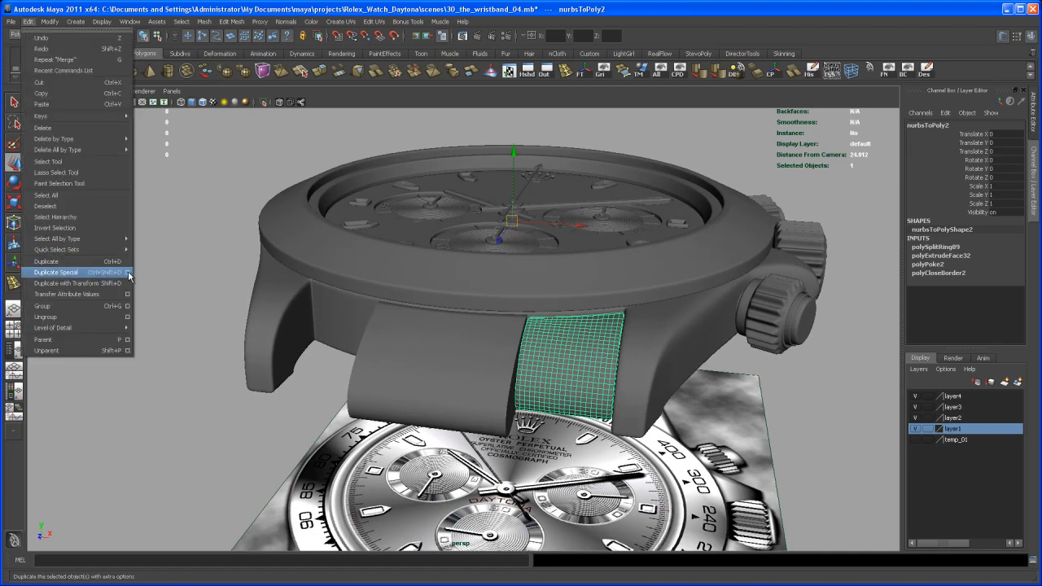
click(128, 273)
mouse_move(576, 350)
alt+mouse_down()
mouse_move(589, 375)
mouse_move(580, 363)
alt+mouse_up()
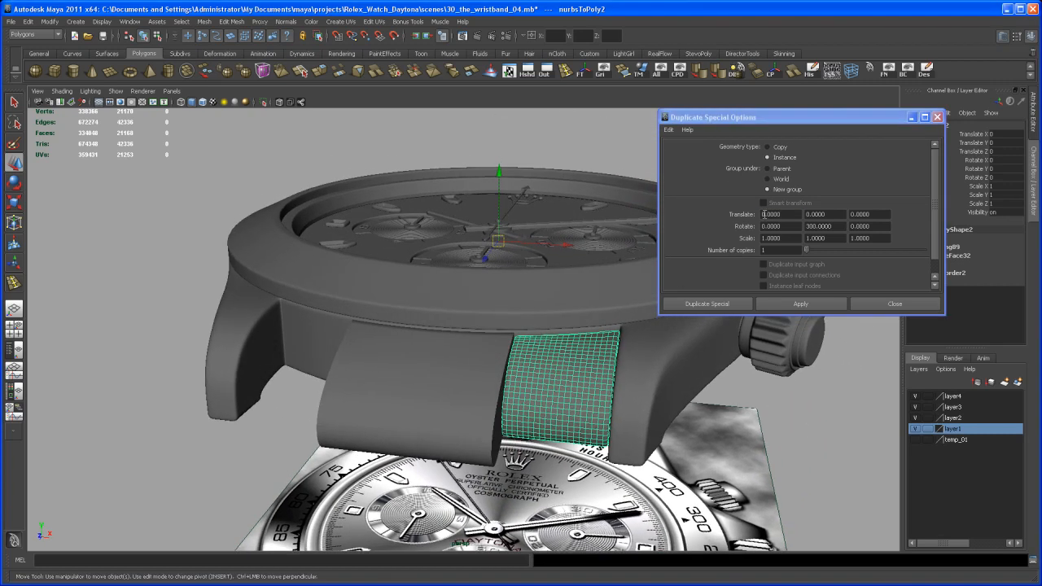
click(768, 170)
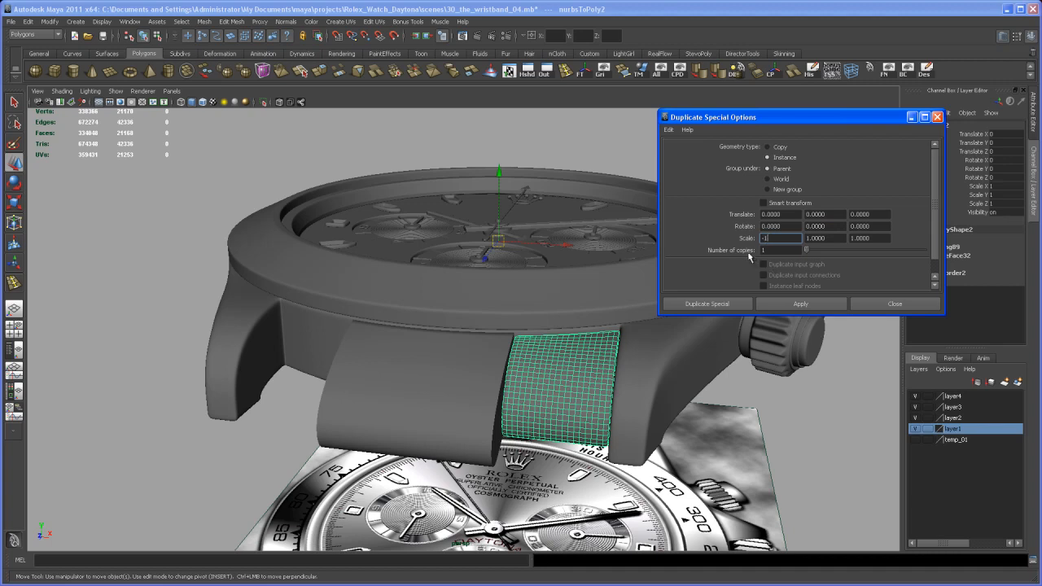
mouse_move(932, 228)
mouse_down()
mouse_move(935, 255)
mouse_move(933, 216)
mouse_up()
click(802, 306)
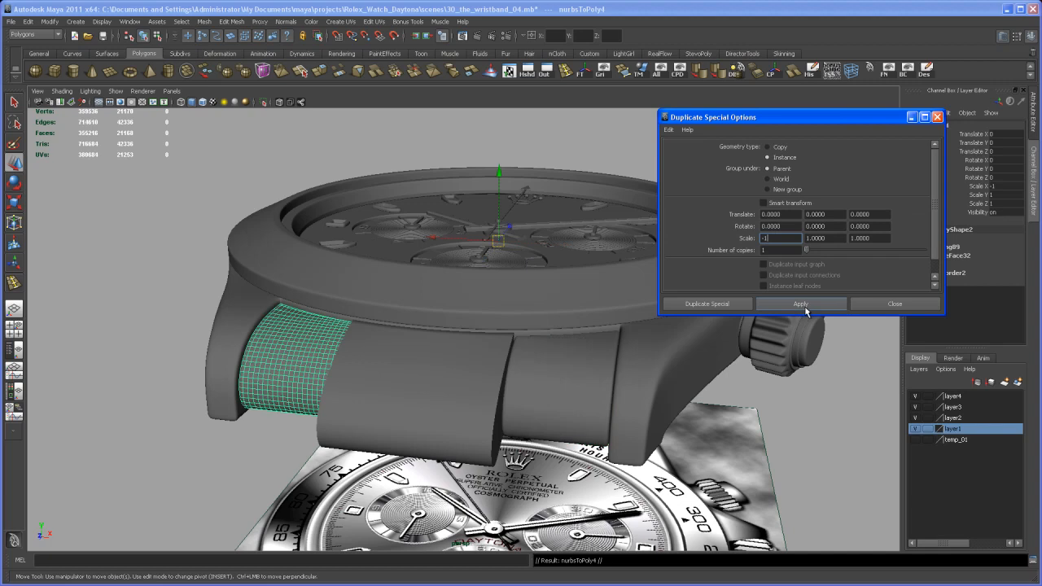
click(891, 303)
Step: Try moving the vertices at the side link's outer end along X to test the instance, undo the move and return to object mode
alt+drag(633, 405, 616, 381)
right_click(603, 362)
right_drag(602, 366, 574, 356)
alt+drag(574, 356, 596, 359)
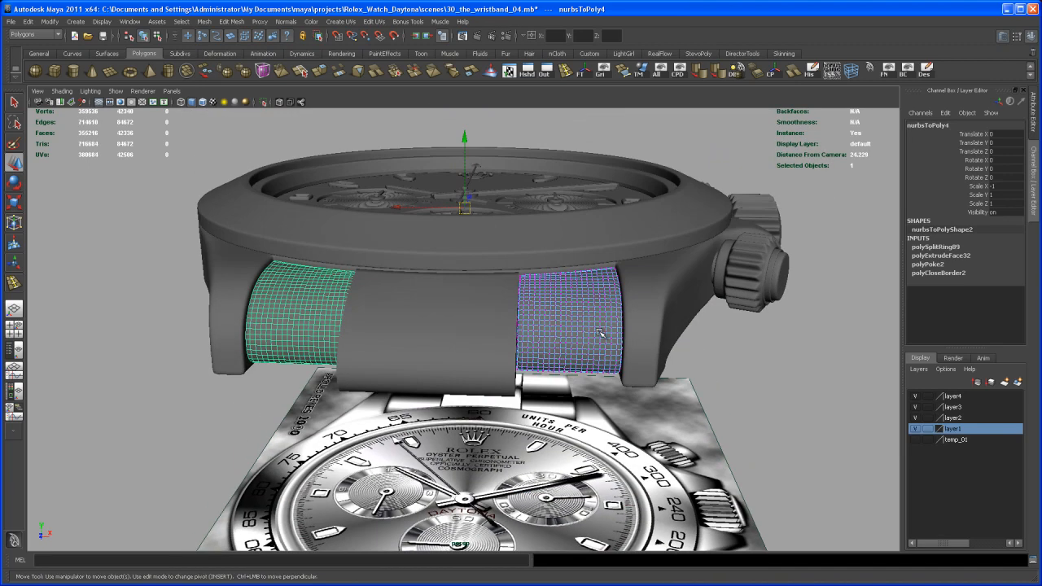
key(z)
alt+drag(642, 400, 528, 398)
drag(670, 334, 623, 384)
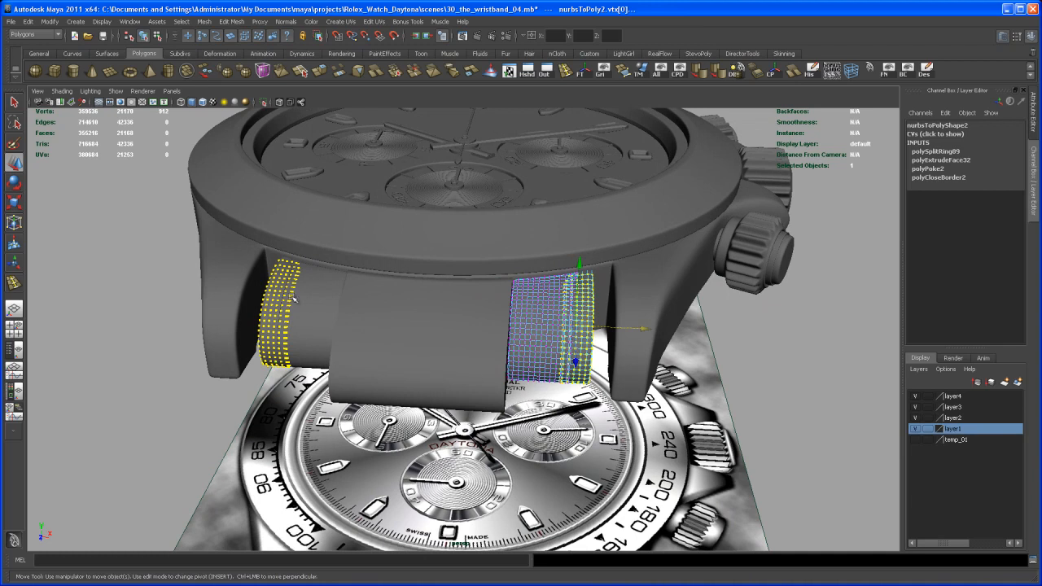
key(z)
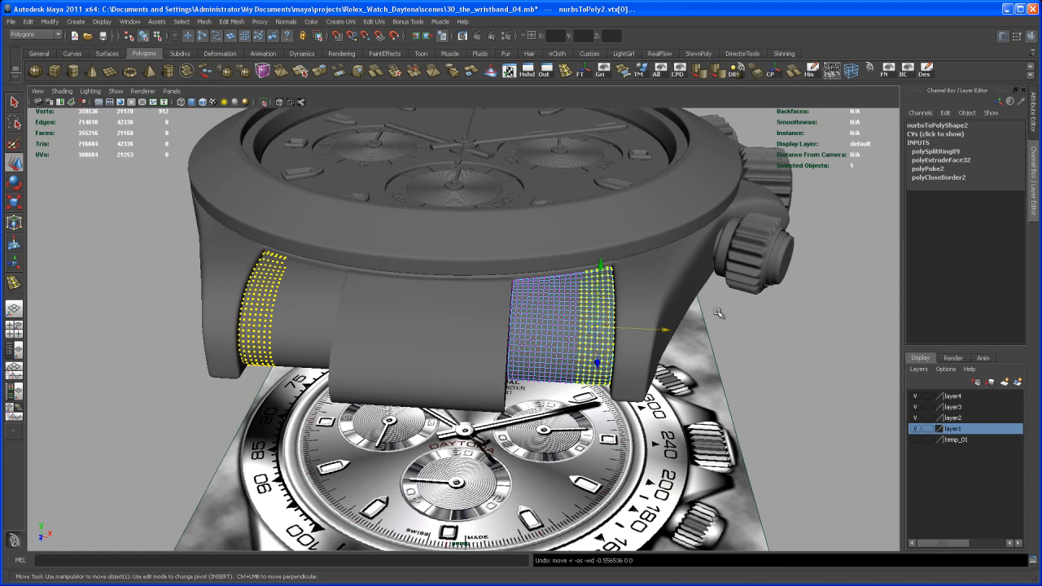
key(F8)
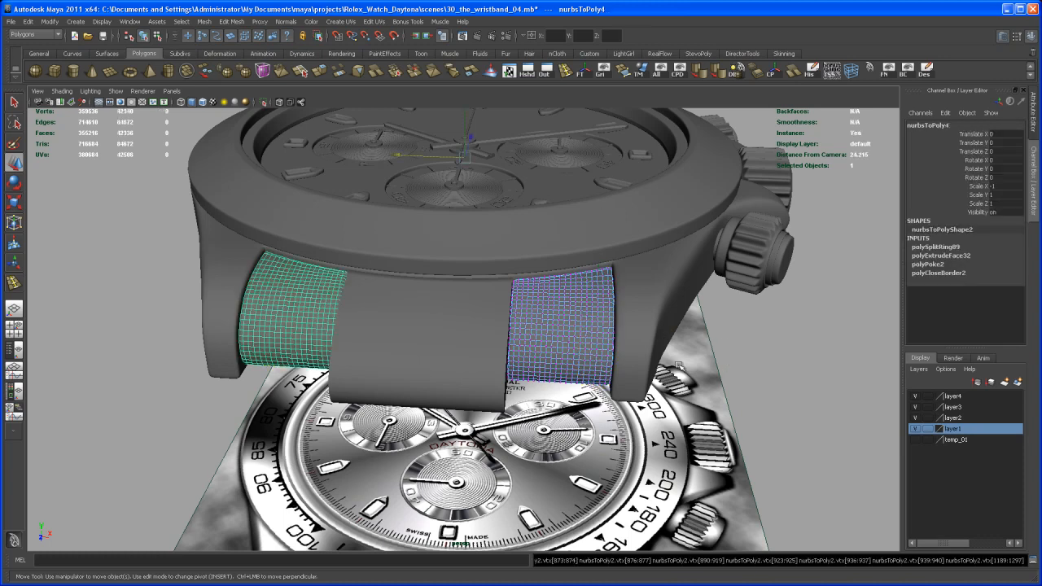
right_drag(592, 326, 606, 319)
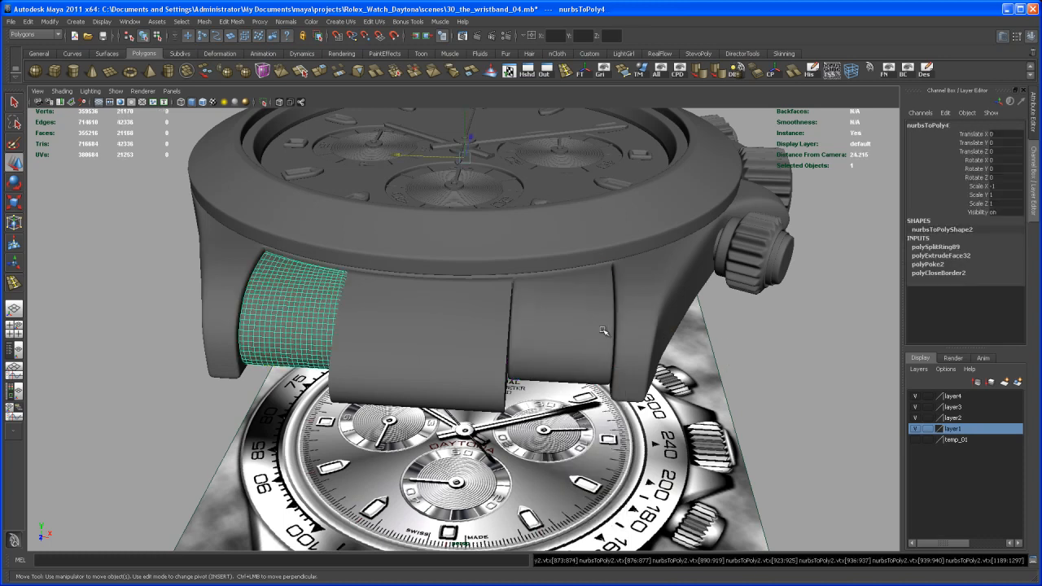
Step: Display the merged centre link in smooth mesh preview, clear the selection and review the three links against the case
alt+middle_drag(608, 329, 641, 329)
alt+drag(641, 328, 636, 351)
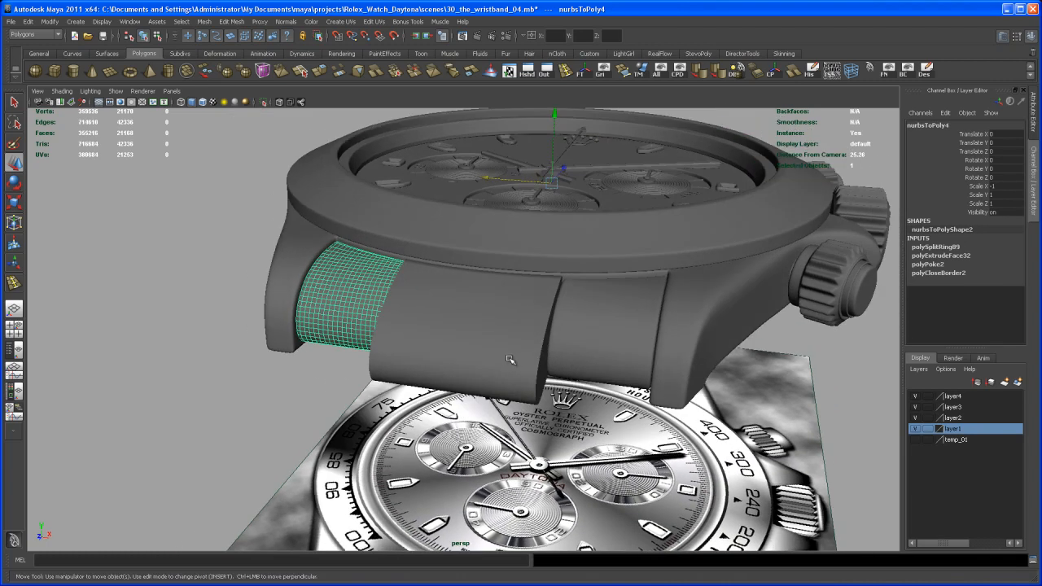
key(f)
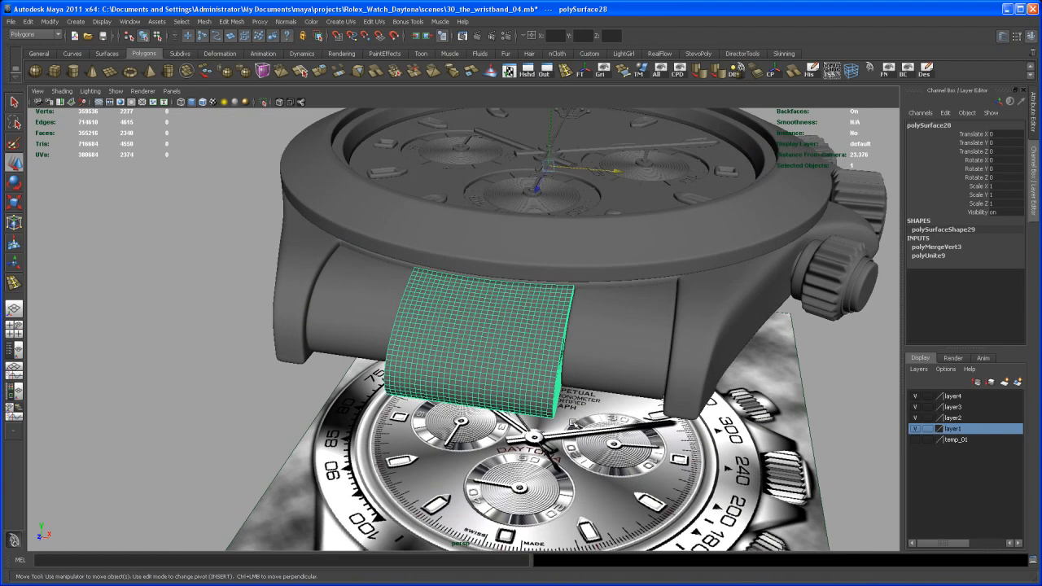
key(3)
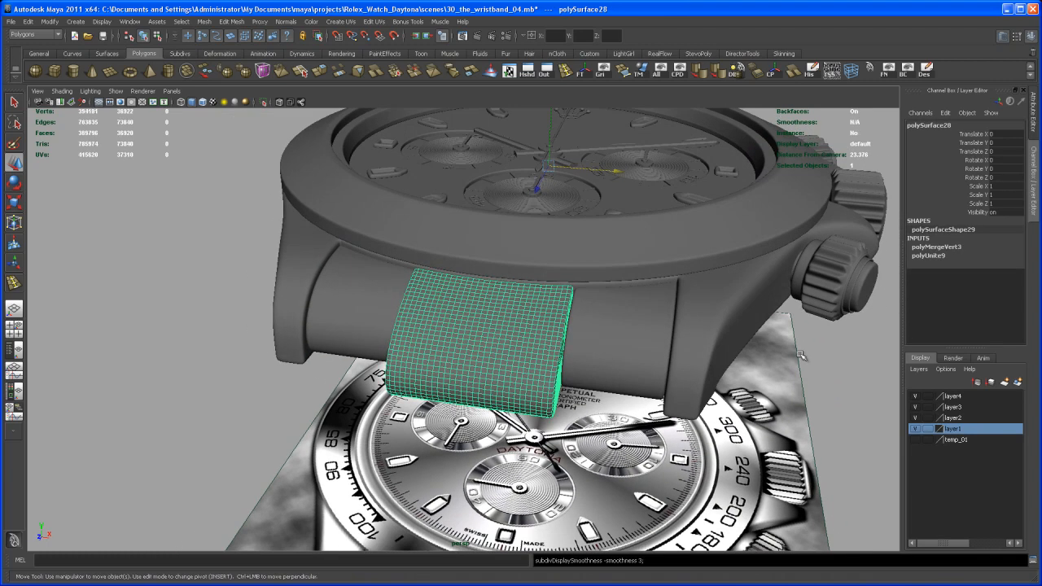
click(824, 354)
alt+drag(728, 324, 595, 339)
alt+right_drag(583, 344, 531, 320)
alt+drag(455, 376, 515, 369)
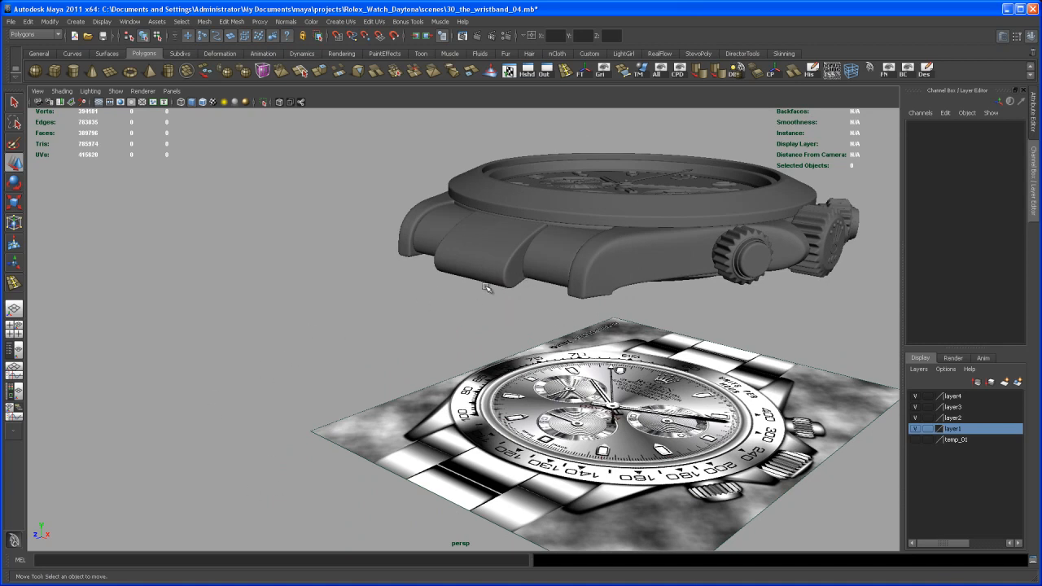
alt+drag(515, 345, 545, 346)
alt+middle_drag(546, 346, 543, 382)
alt+right_drag(542, 383, 563, 400)
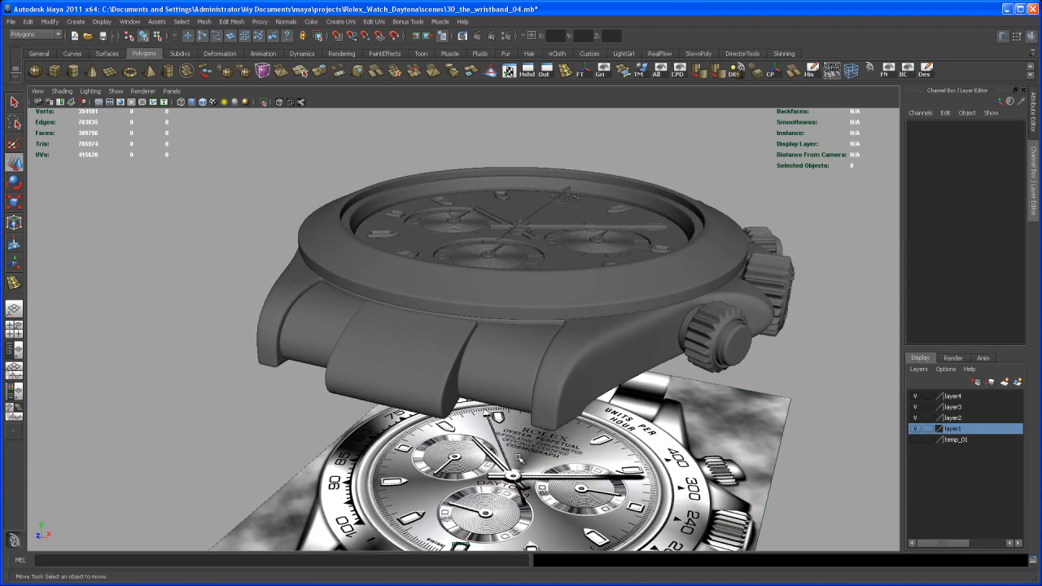